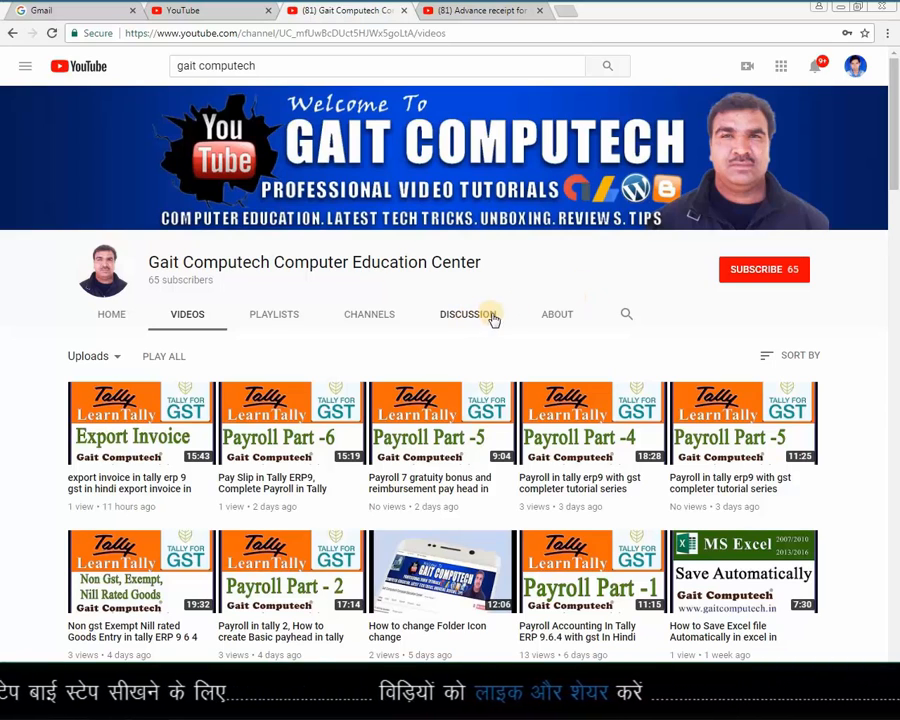
Step: Switch to the advance-receipt video page, subscribe to the Gait Computech Computer Education Center channel and turn on its new-video notifications
left_click(440, 13)
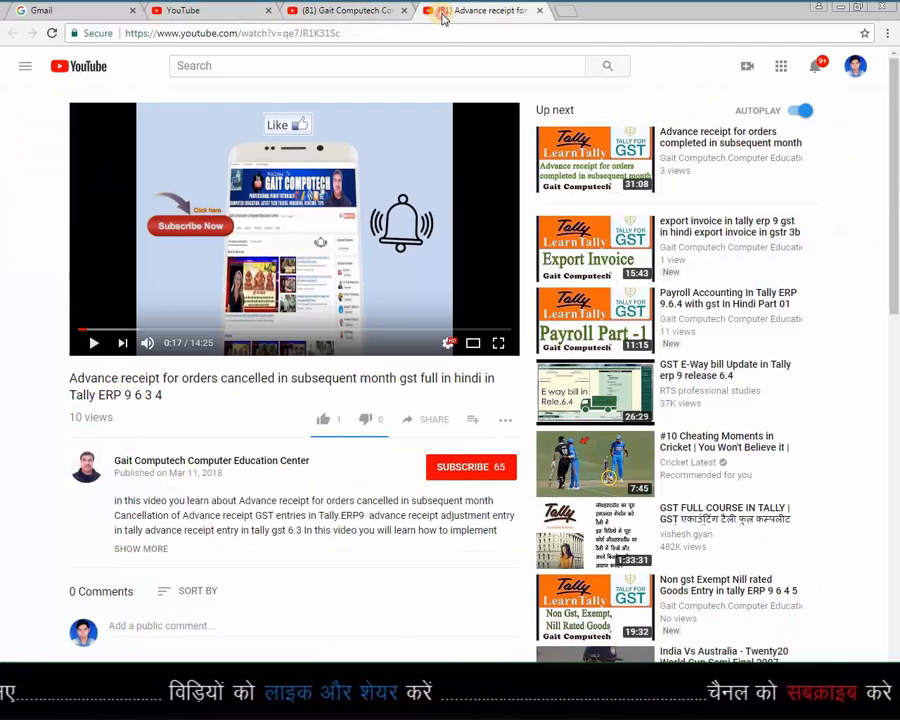
left_click(469, 468)
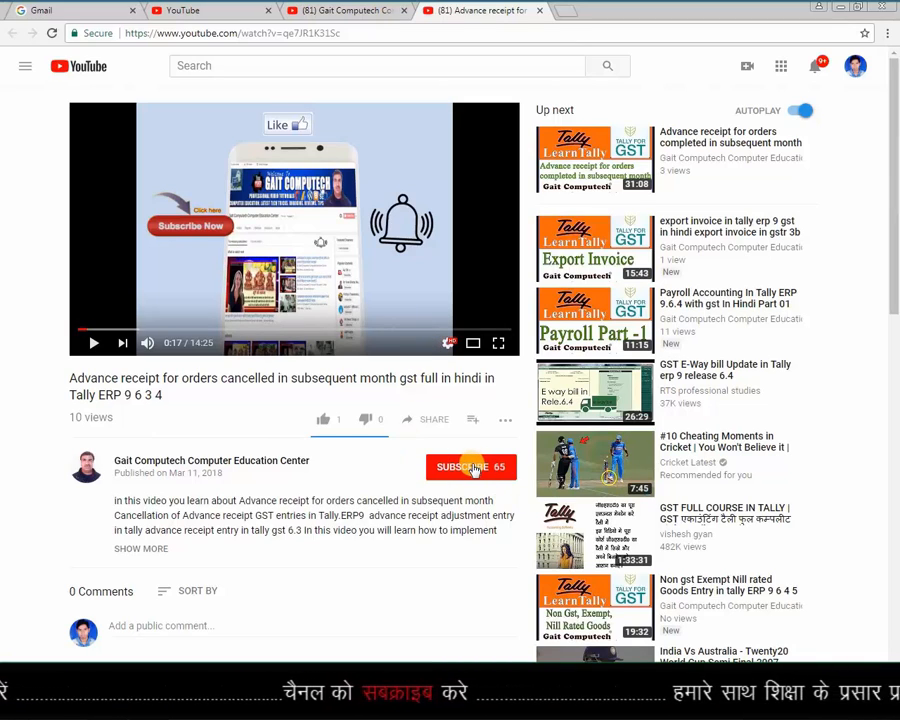
left_click(473, 469)
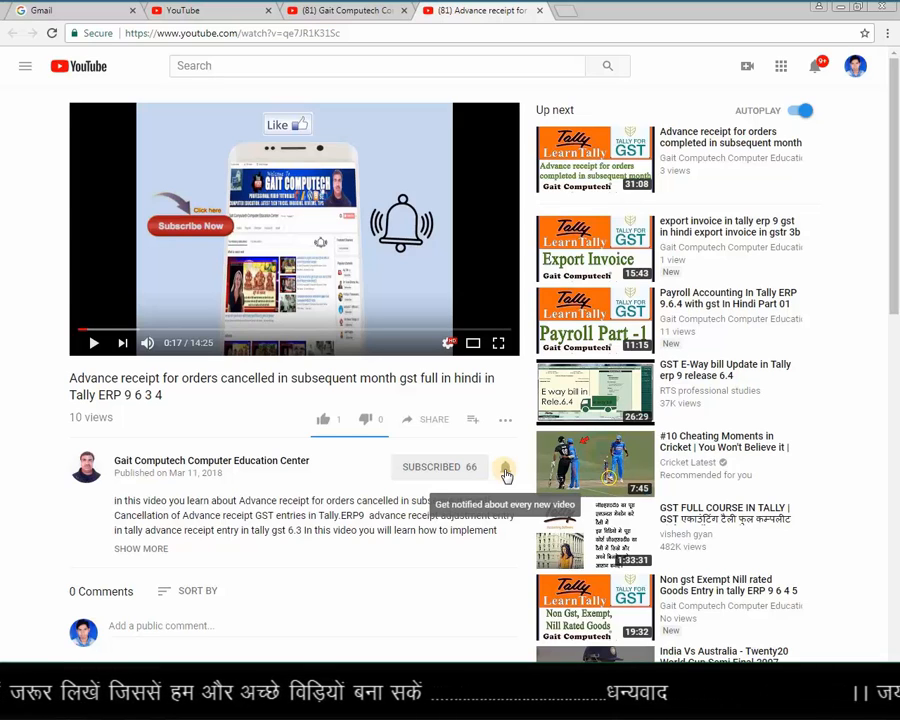
left_click(507, 474)
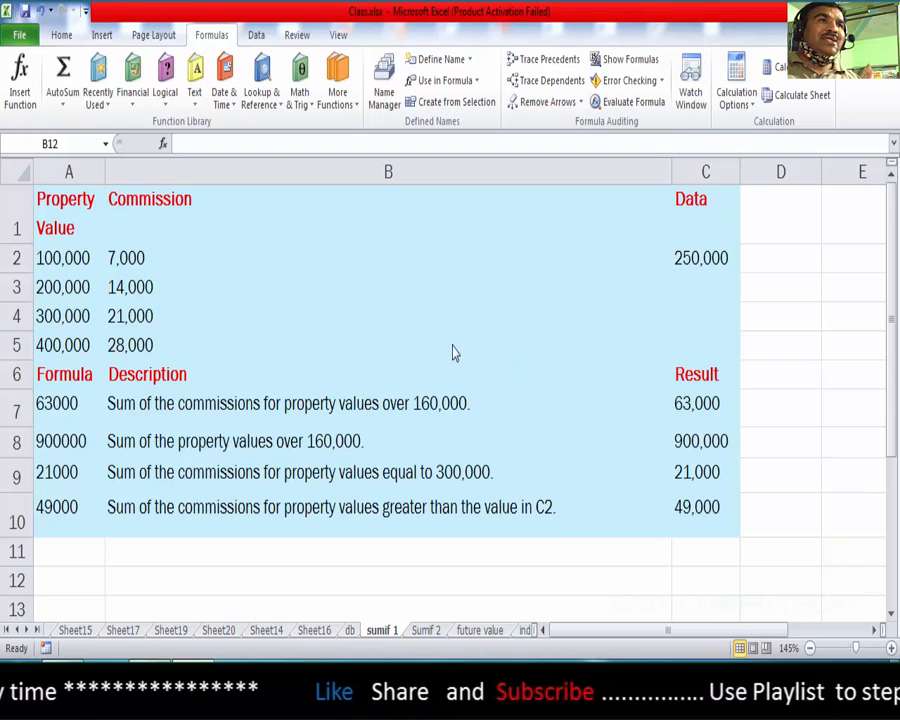
left_click(291, 584)
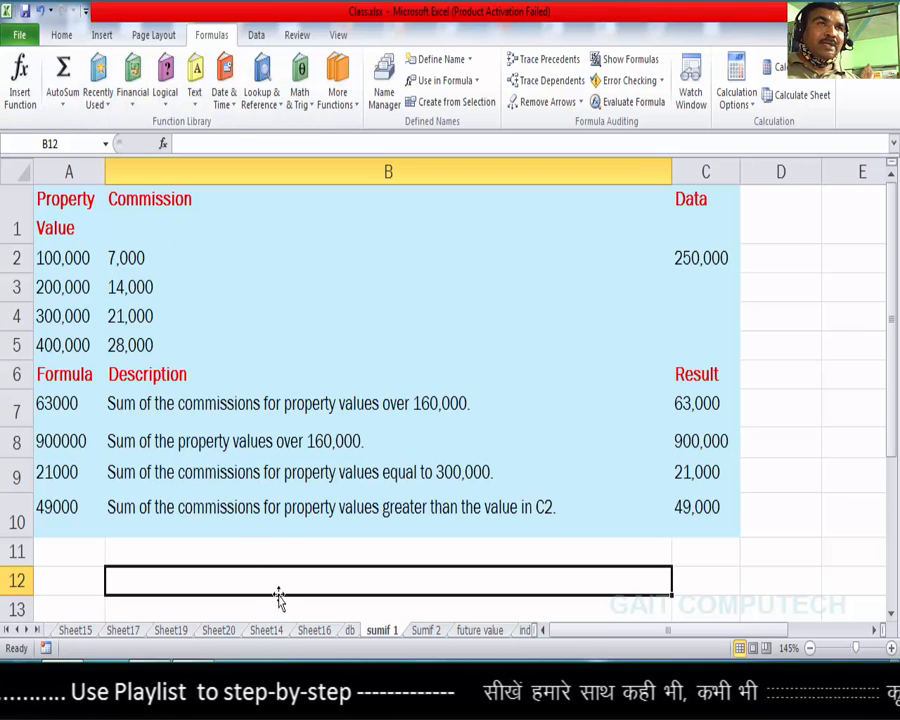
left_click(102, 36)
left_click(62, 35)
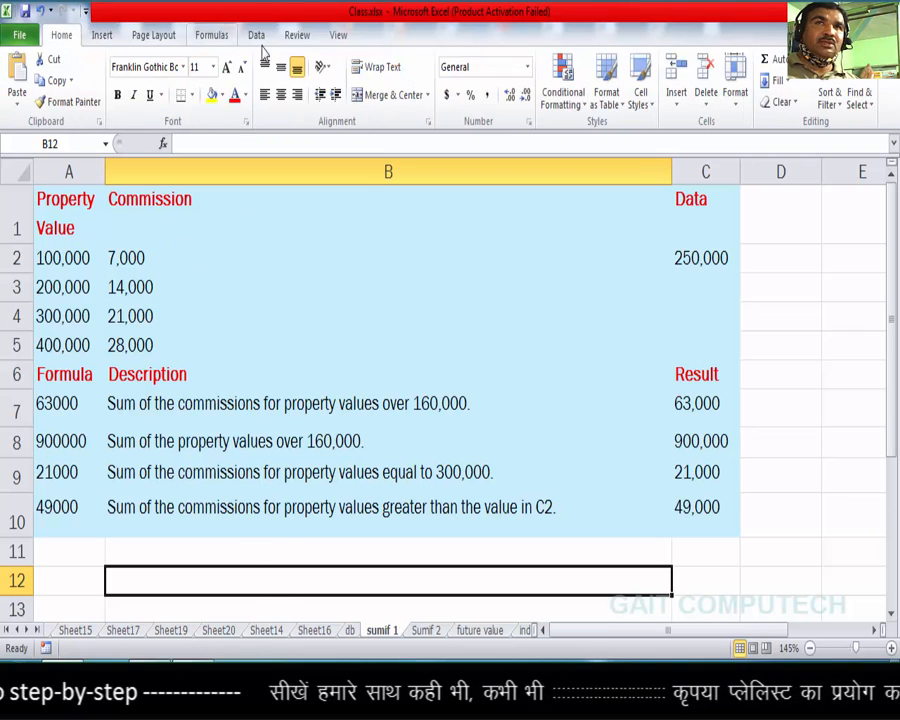
left_click(808, 59)
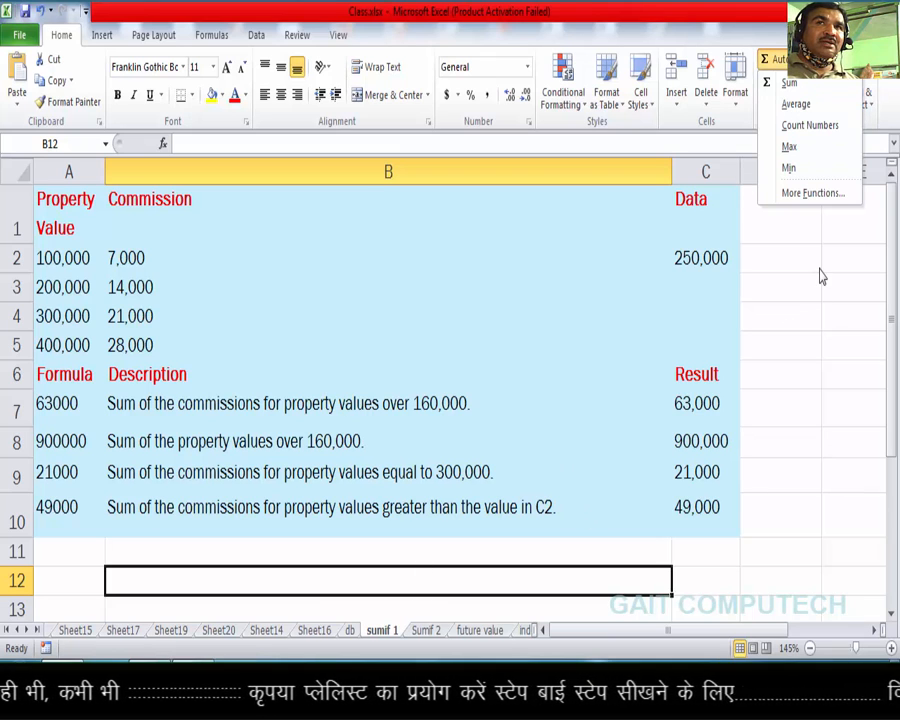
left_click(207, 40)
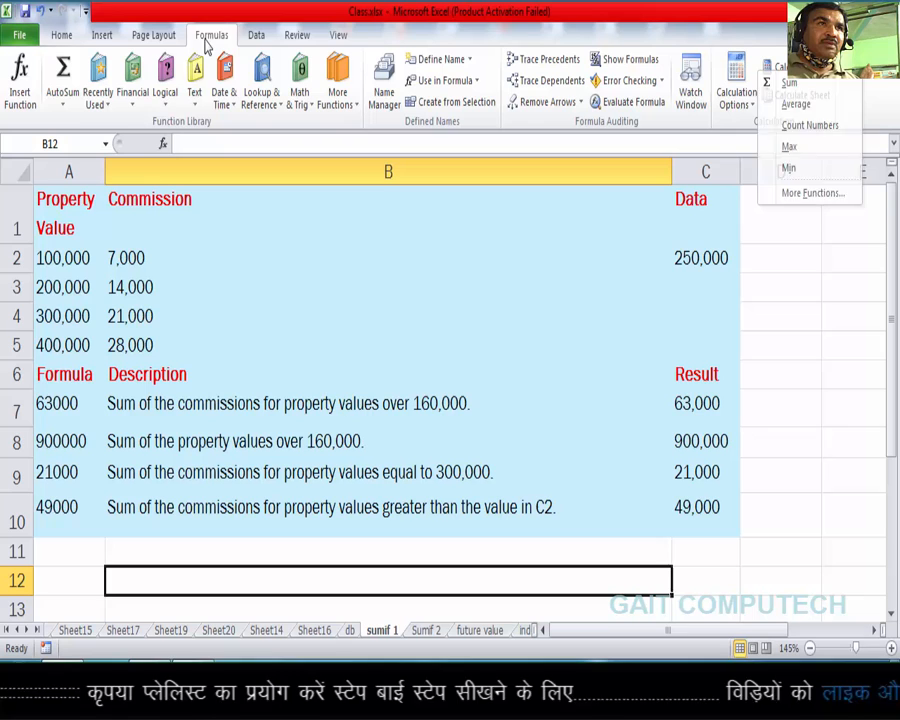
left_click(164, 92)
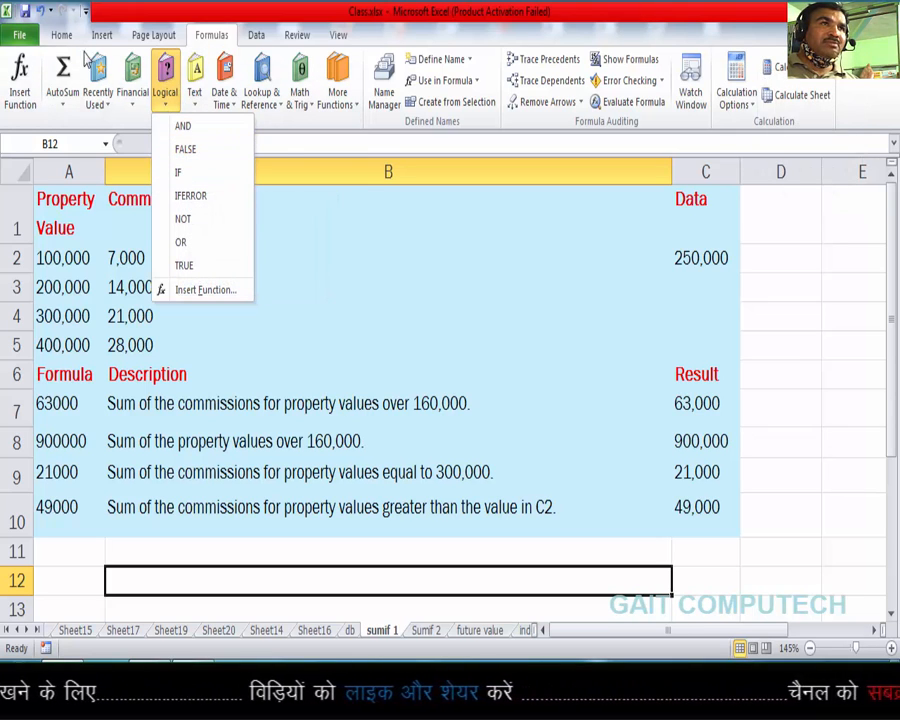
left_click(50, 32)
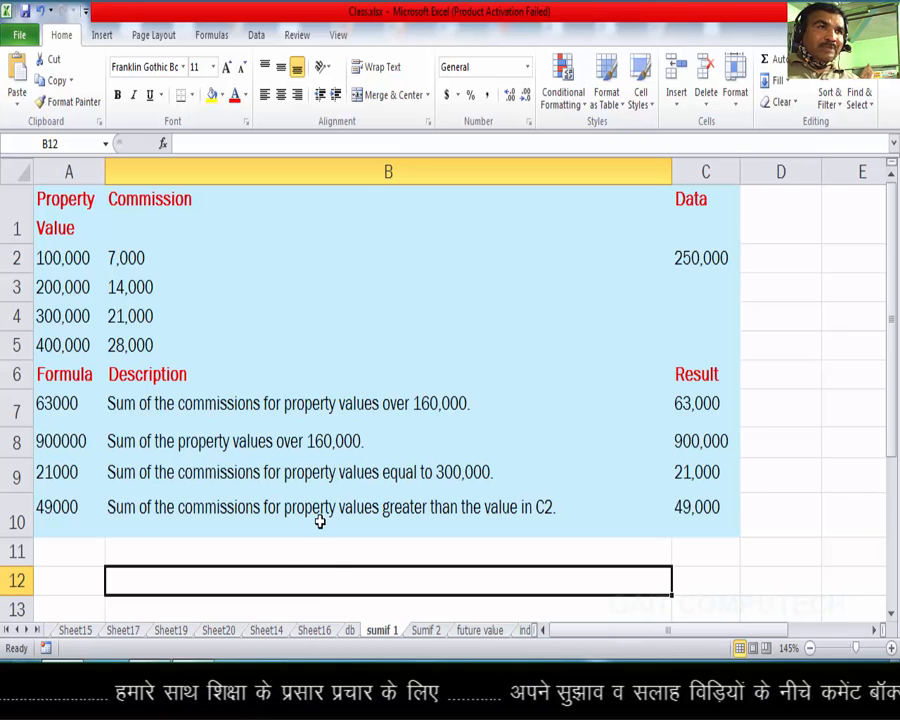
left_click(258, 557)
left_click(333, 572)
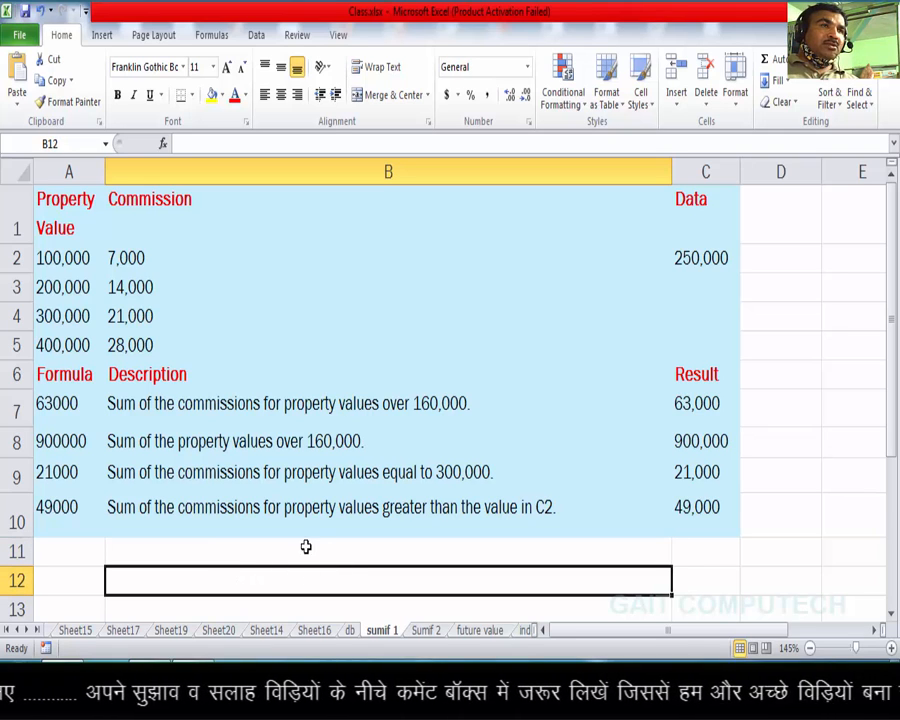
Step: Examine the Property Value column's heading and its amounts in A2:A5 on the sumif 1 sheet
left_click(78, 225)
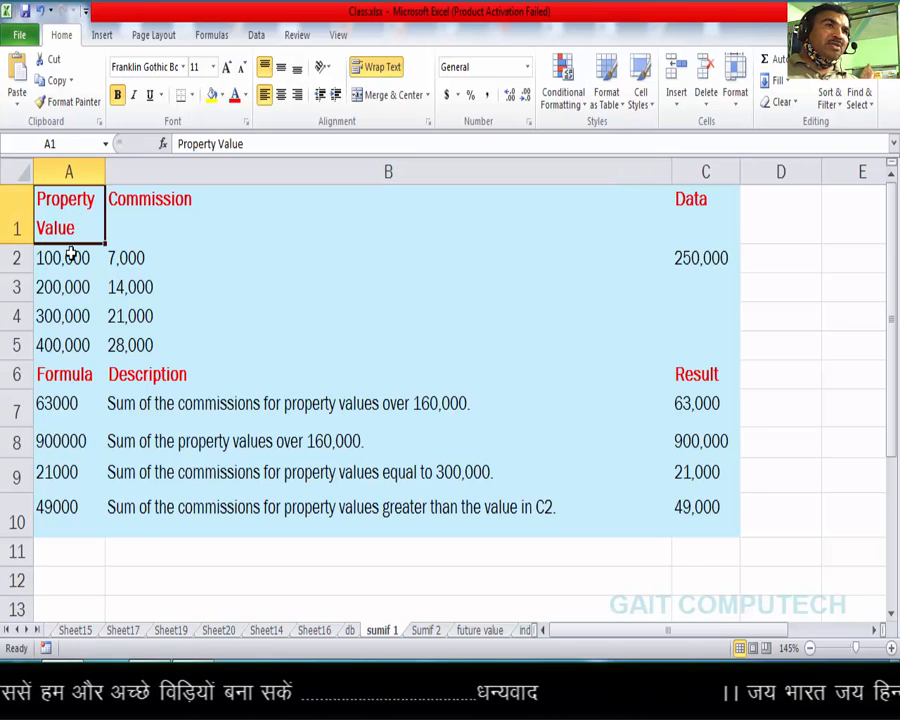
left_click(70, 250)
left_click(70, 220)
left_click(72, 258)
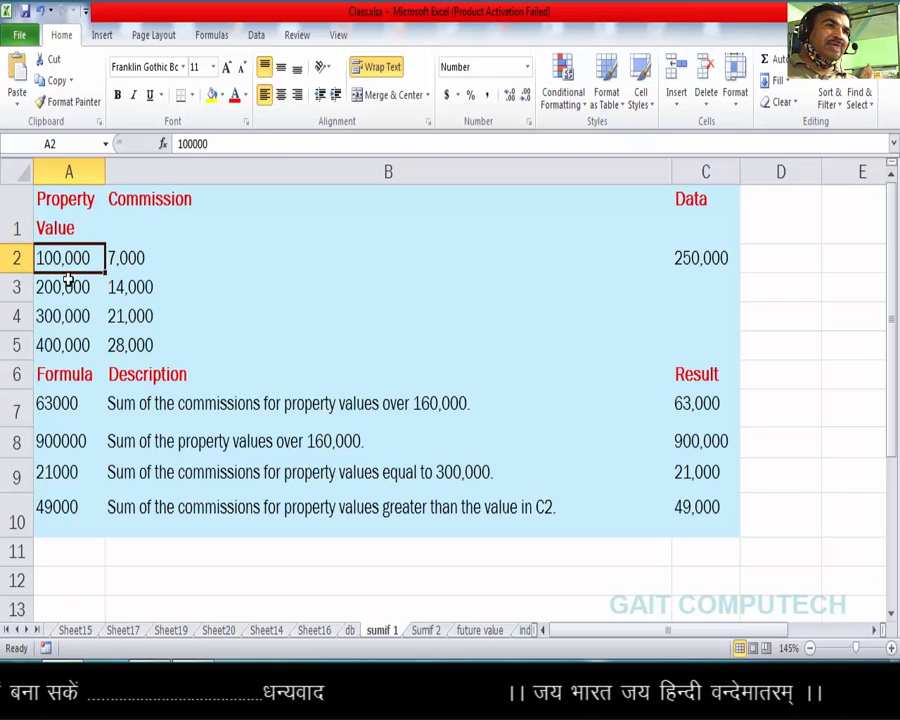
left_click(66, 315)
left_click(65, 260)
left_click(62, 290)
left_click(60, 342)
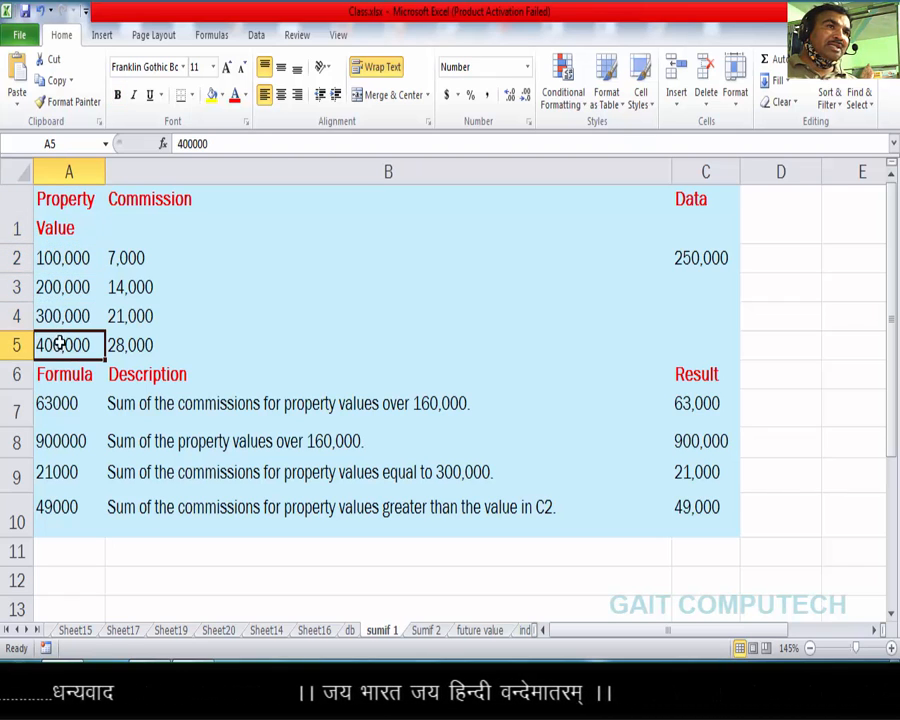
left_click(62, 316)
left_click_drag(64, 260, 66, 345)
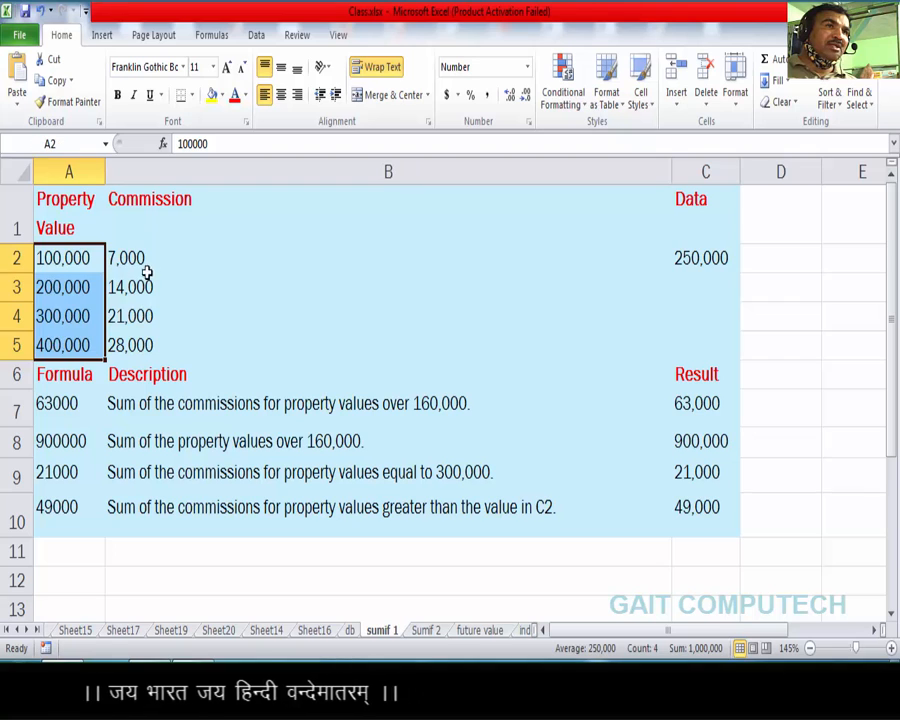
Step: Examine the commissions in B2:B5 against the matching property values in column A
left_click(129, 257)
left_click(60, 257)
left_click(115, 258)
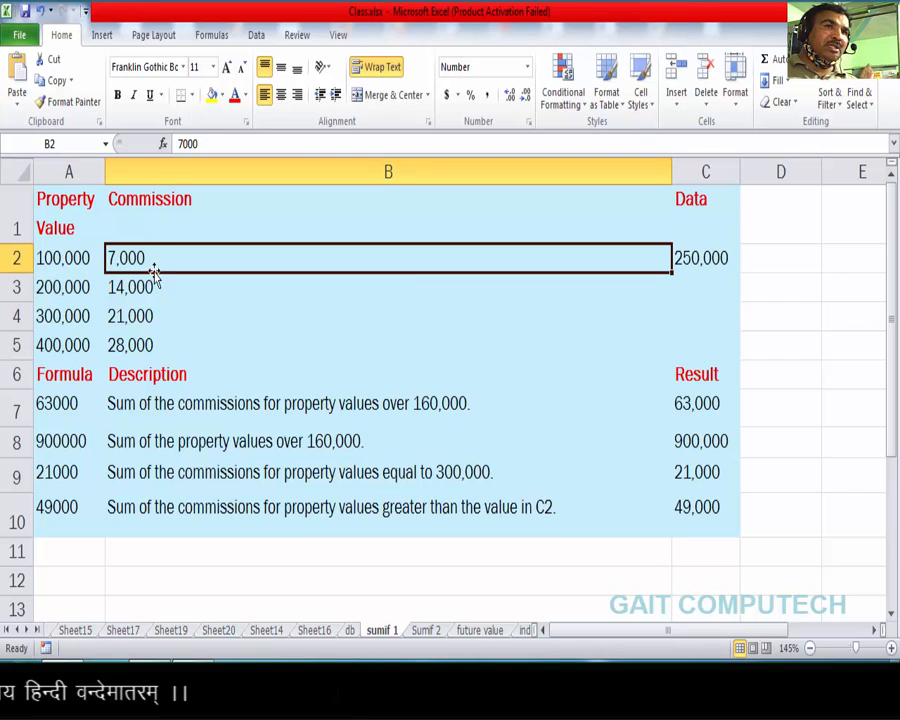
left_click(82, 257)
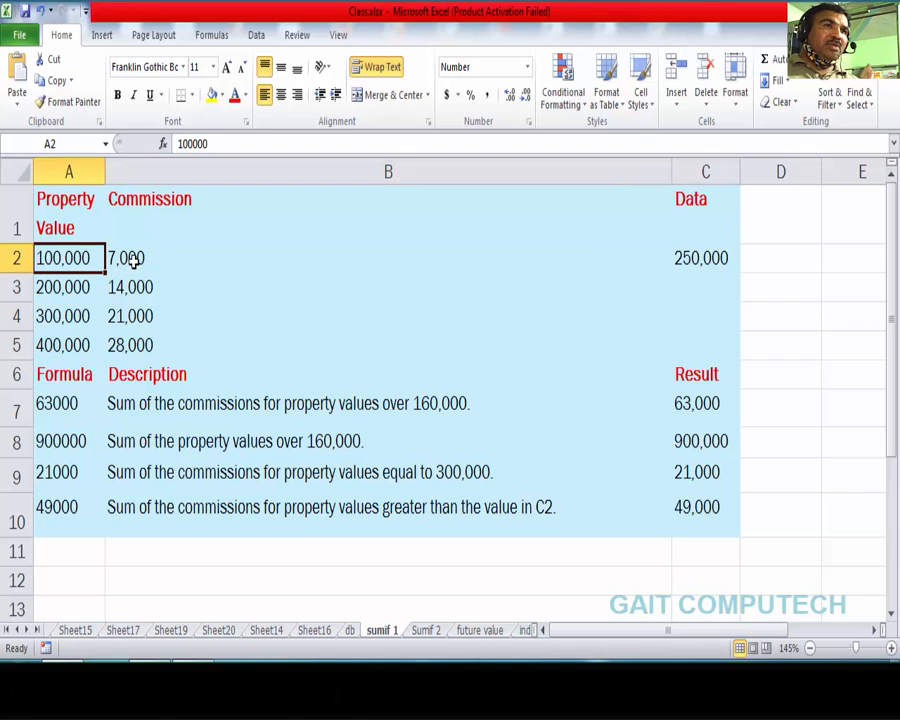
left_click(134, 260)
left_click(141, 287)
left_click(145, 315)
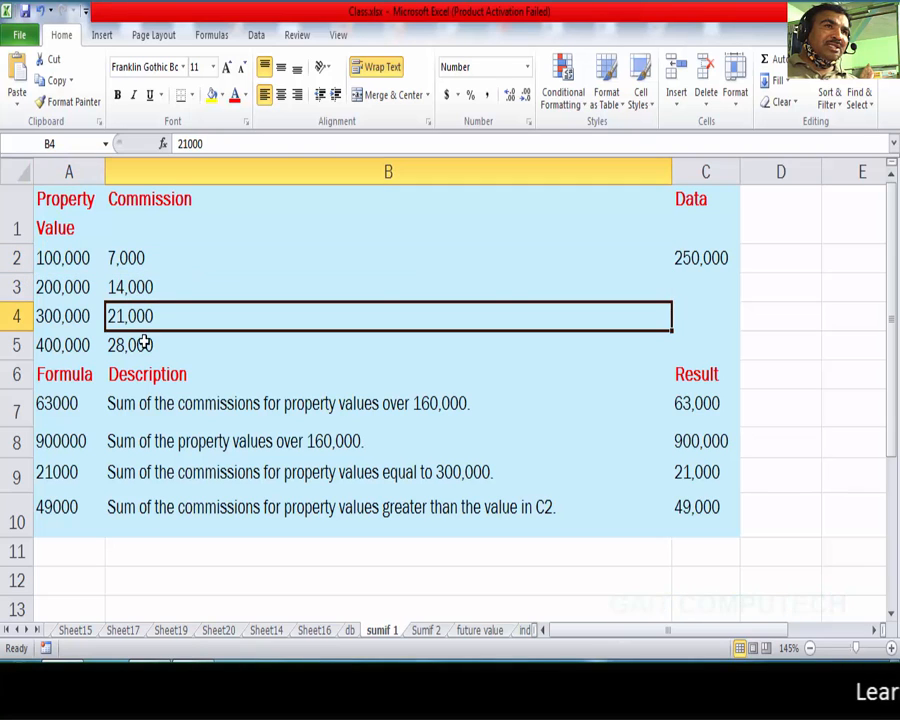
left_click(145, 343)
left_click(139, 282)
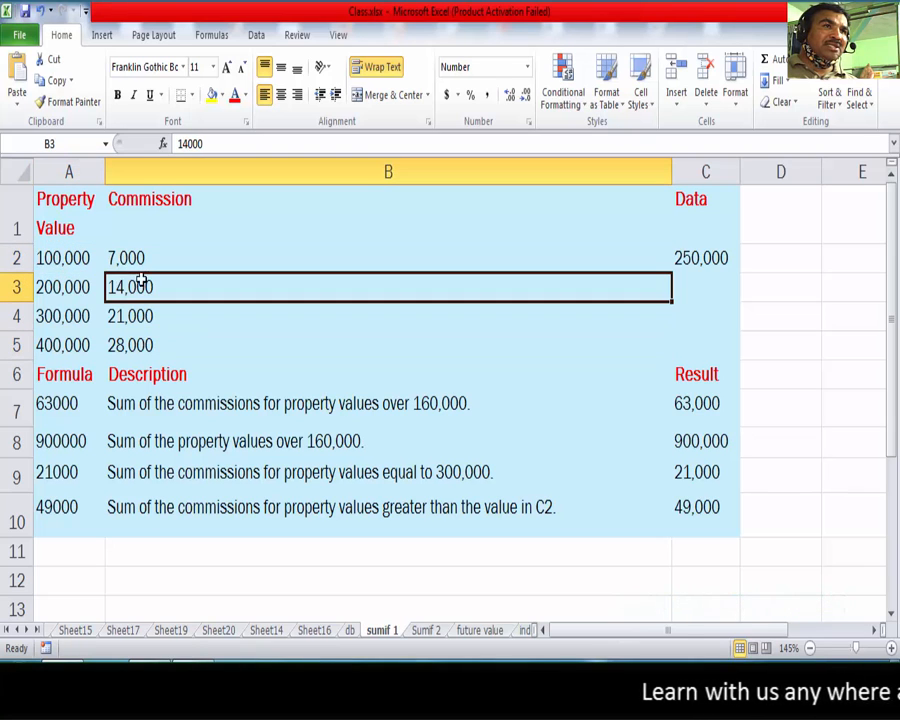
left_click_drag(137, 257, 143, 344)
left_click(188, 310)
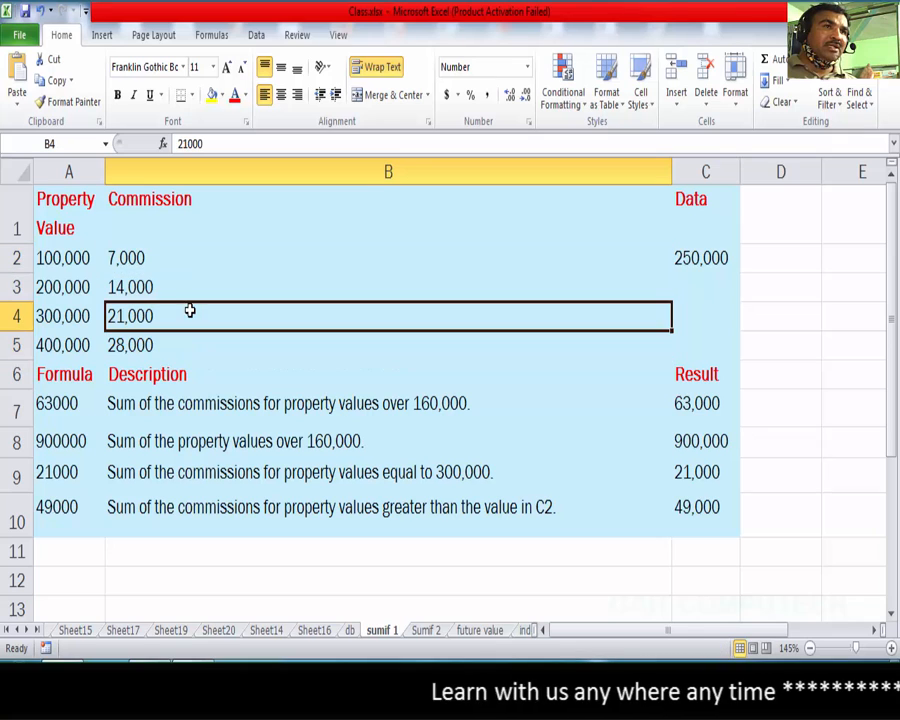
left_click(157, 569)
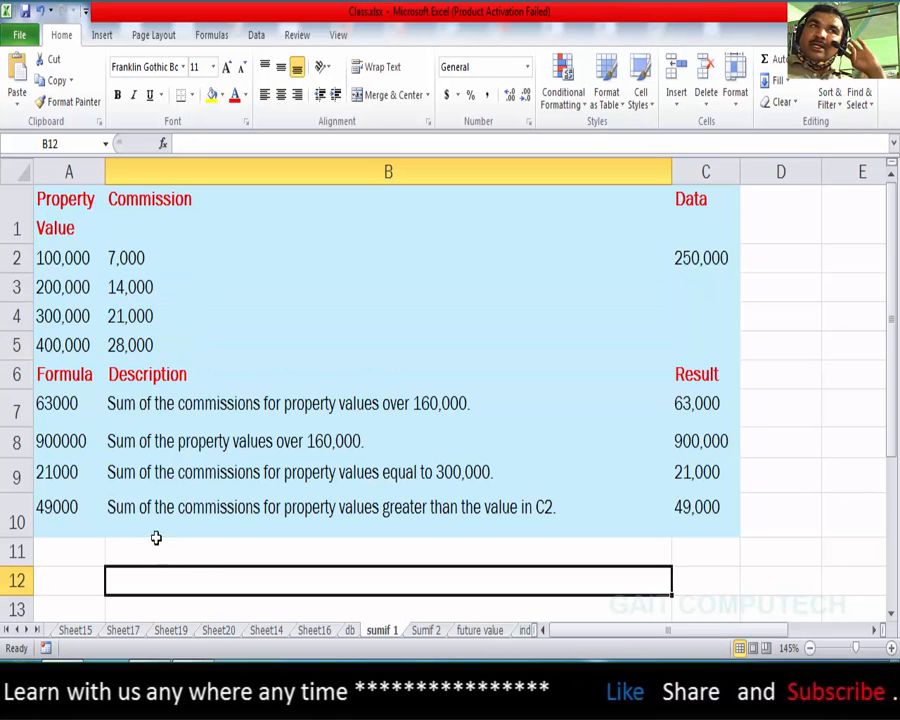
Step: Review the description in B7 and examine which property values exceed 160,000, along with their commissions in B3:B5
left_click(143, 403)
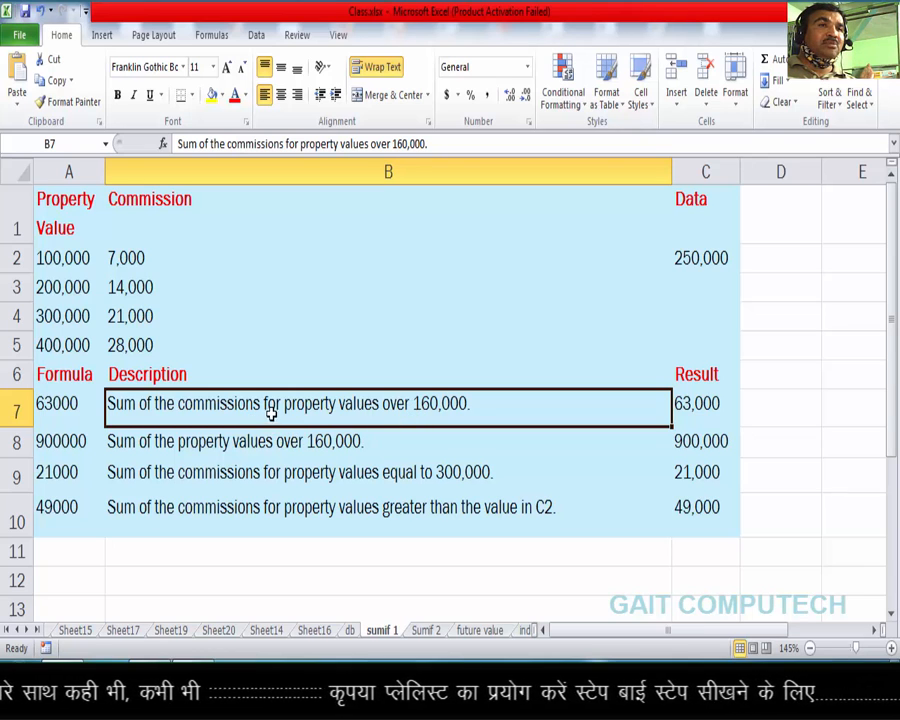
left_click(258, 558)
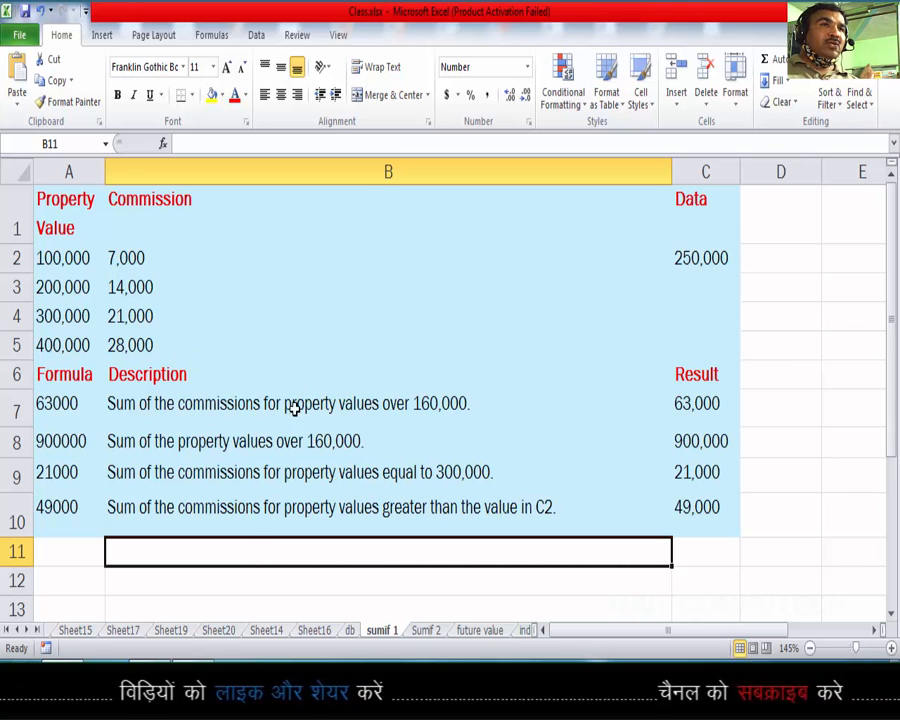
left_click(75, 287)
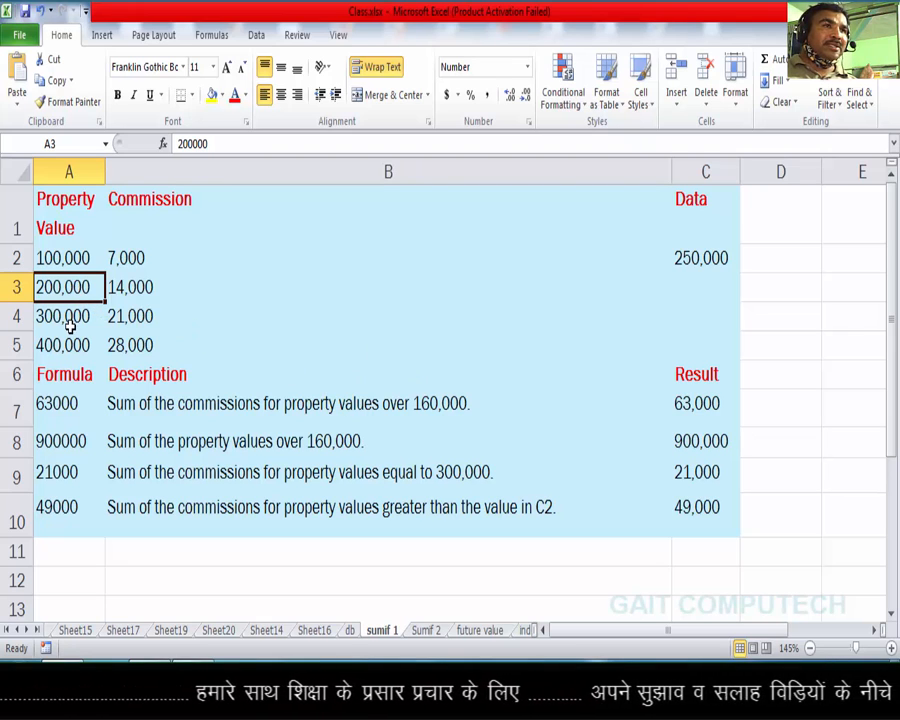
key("Down")
key("Down")
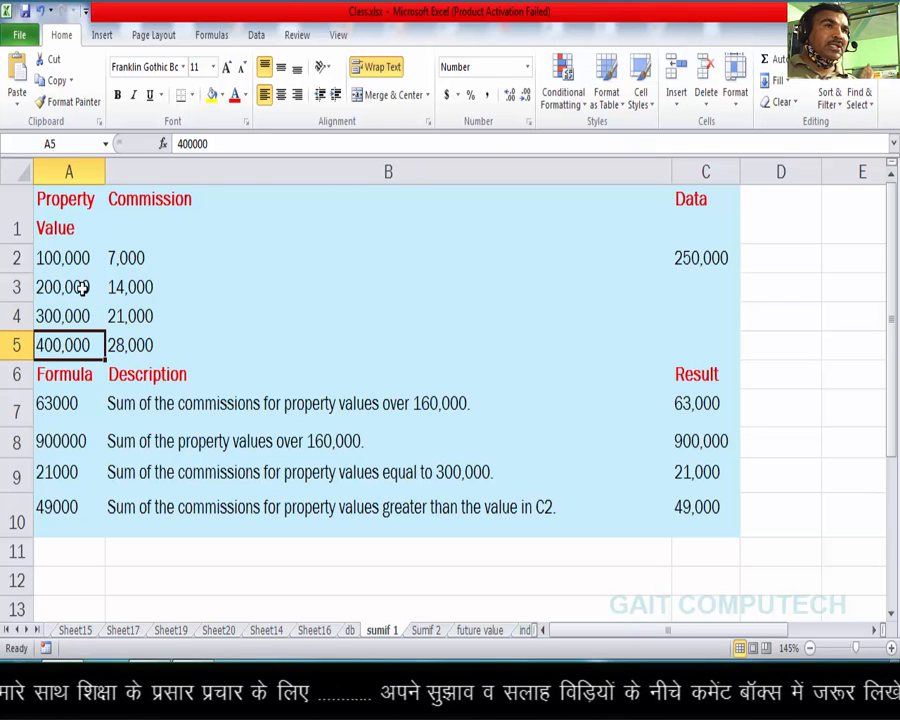
key("Up")
key("Up")
left_click(140, 287)
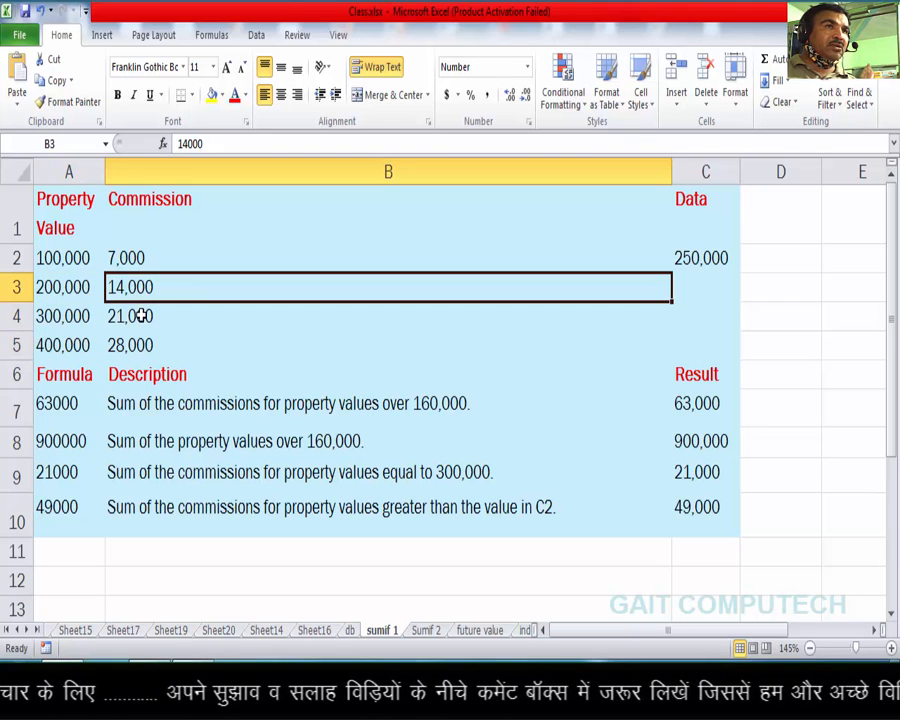
left_click(140, 313)
left_click(140, 287)
left_click(139, 328)
left_click_drag(142, 285, 138, 332)
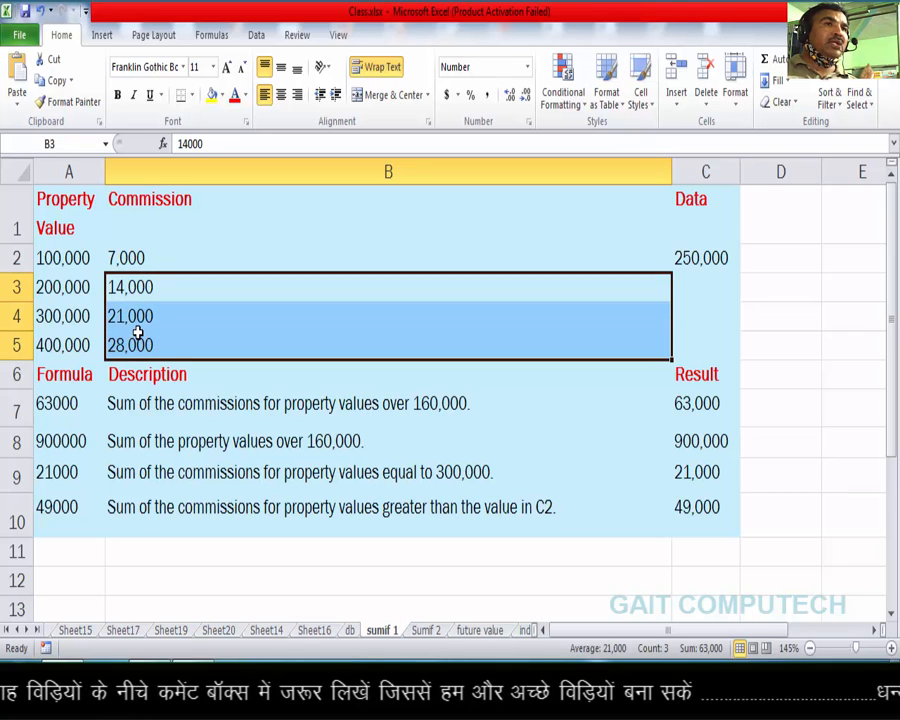
left_click(73, 407)
Step: Enter the check formula =14+21+28 in cell B12
left_click(207, 578)
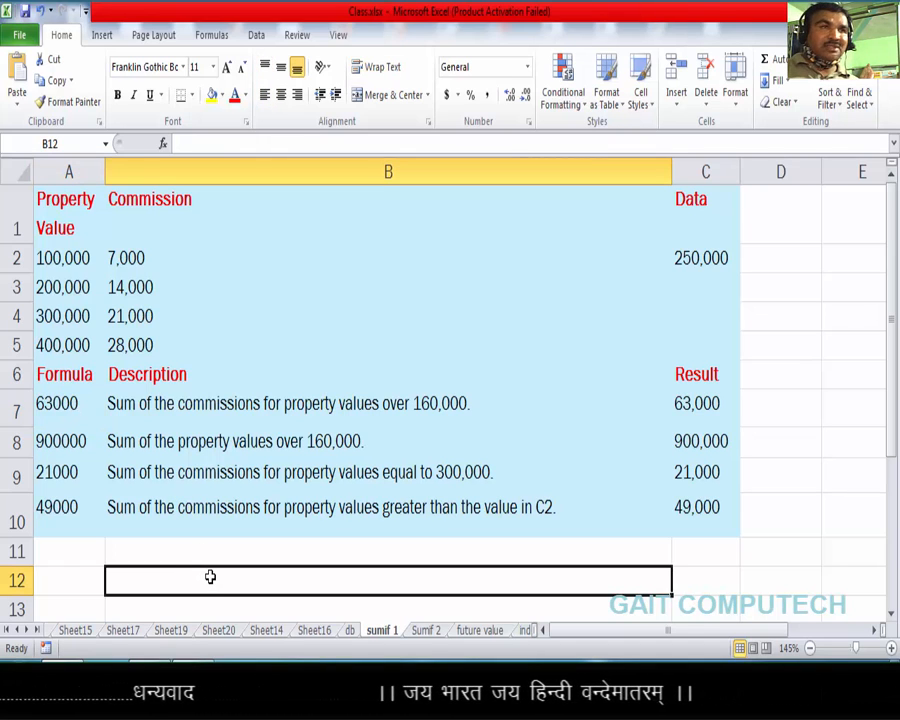
type("=")
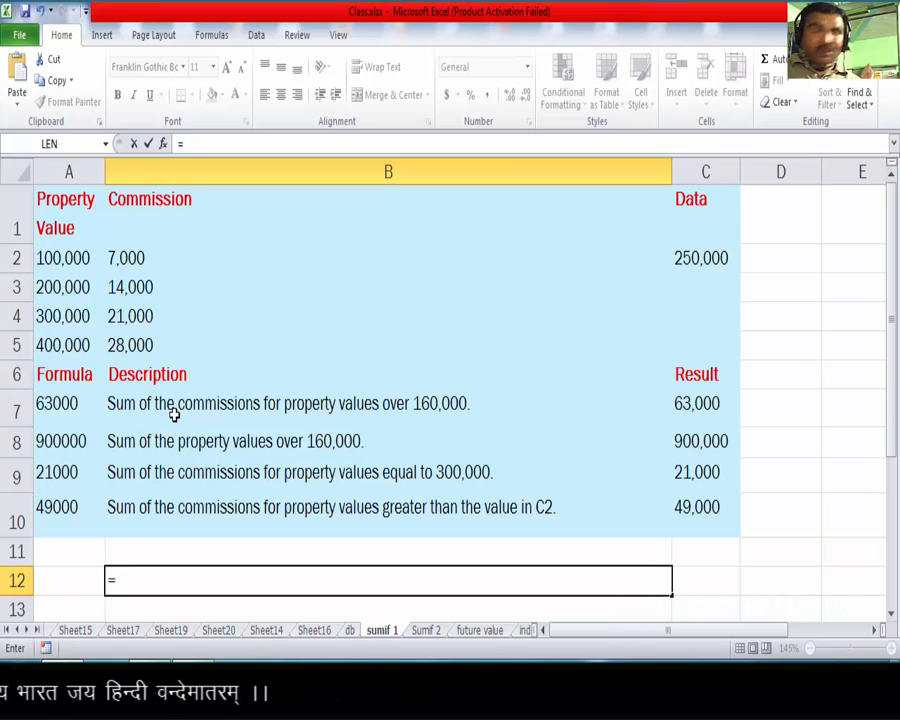
type("14+")
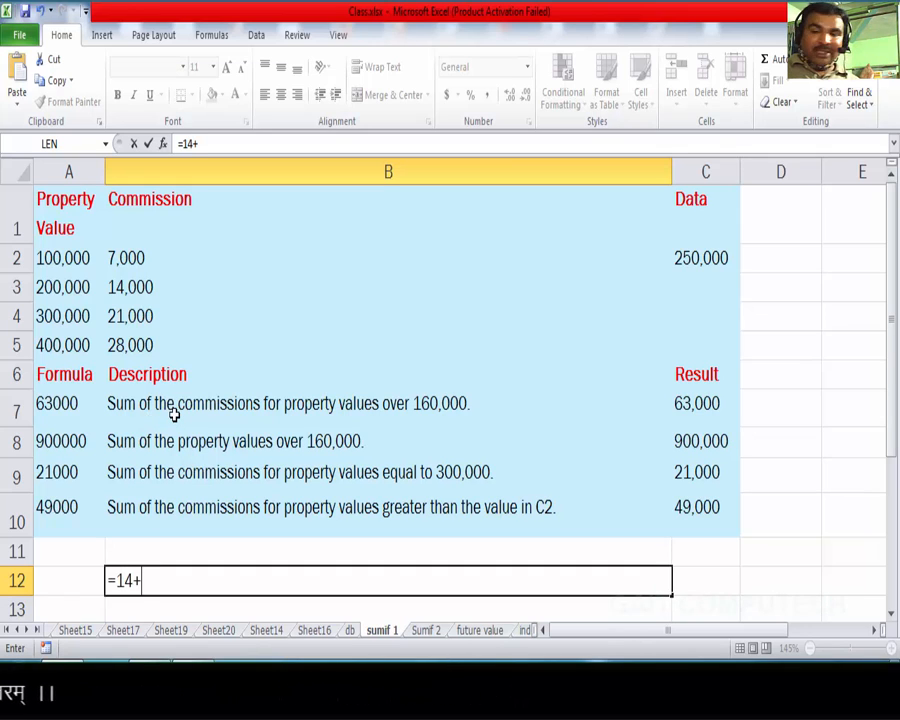
type("21+")
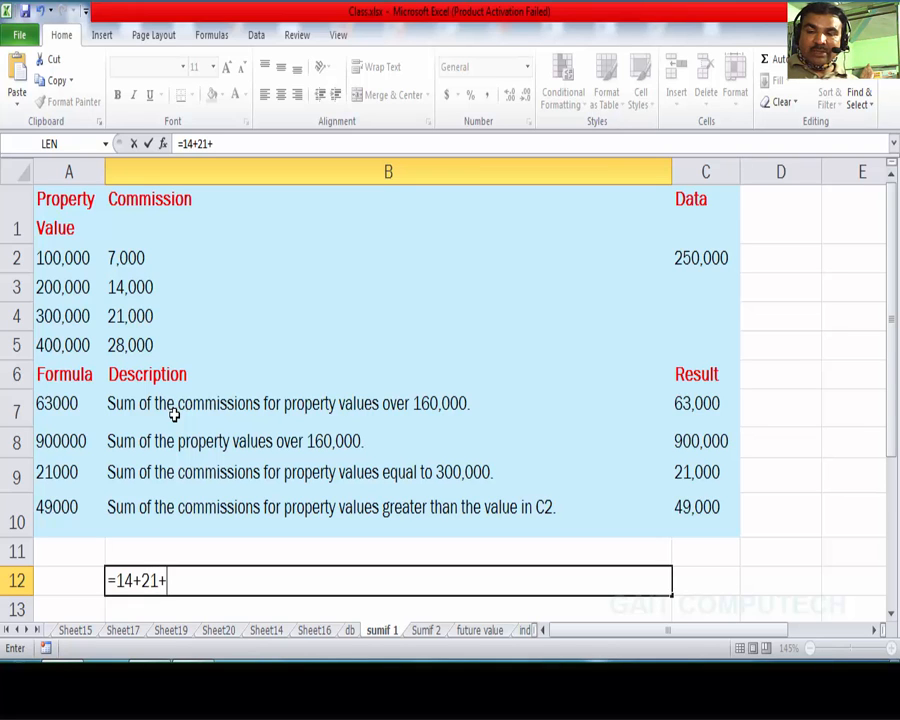
type("28")
key("Return")
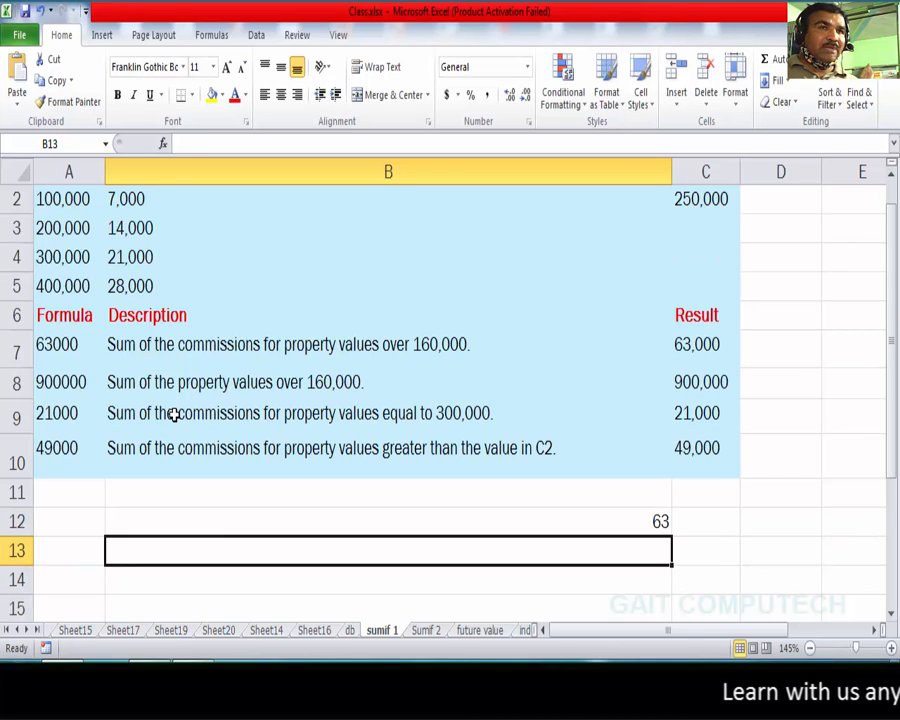
Step: Review the check formula in B12 and clear the cell
key("Up")
key("F2")
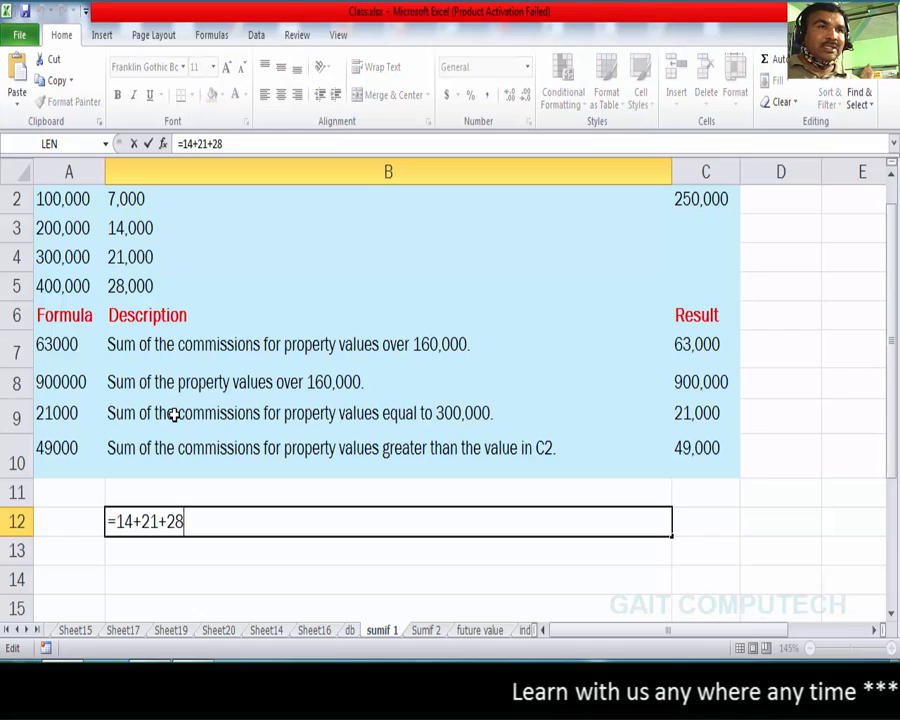
key("Escape")
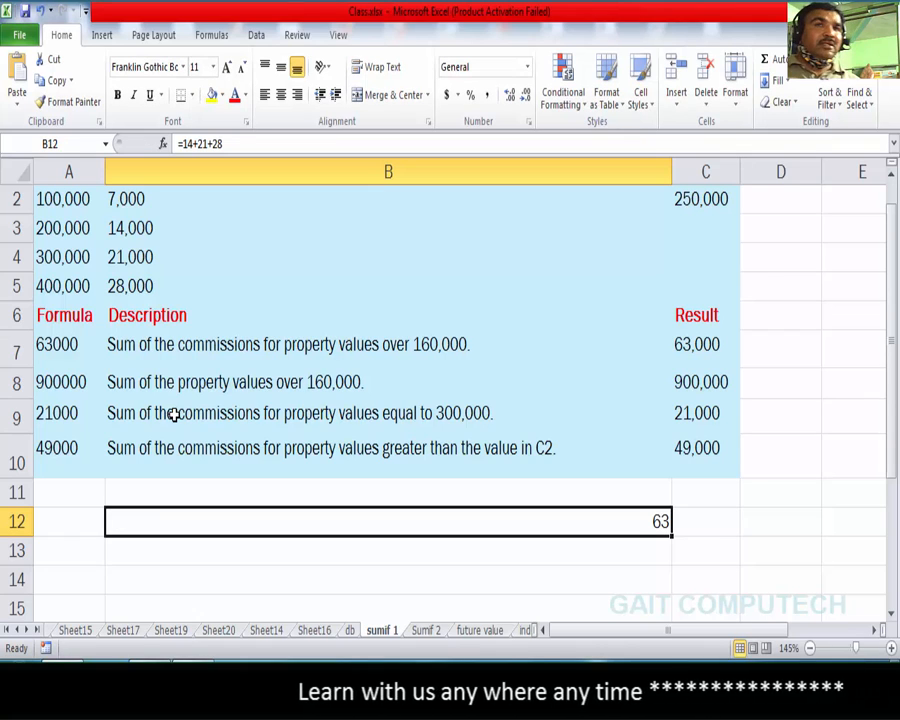
key("Delete")
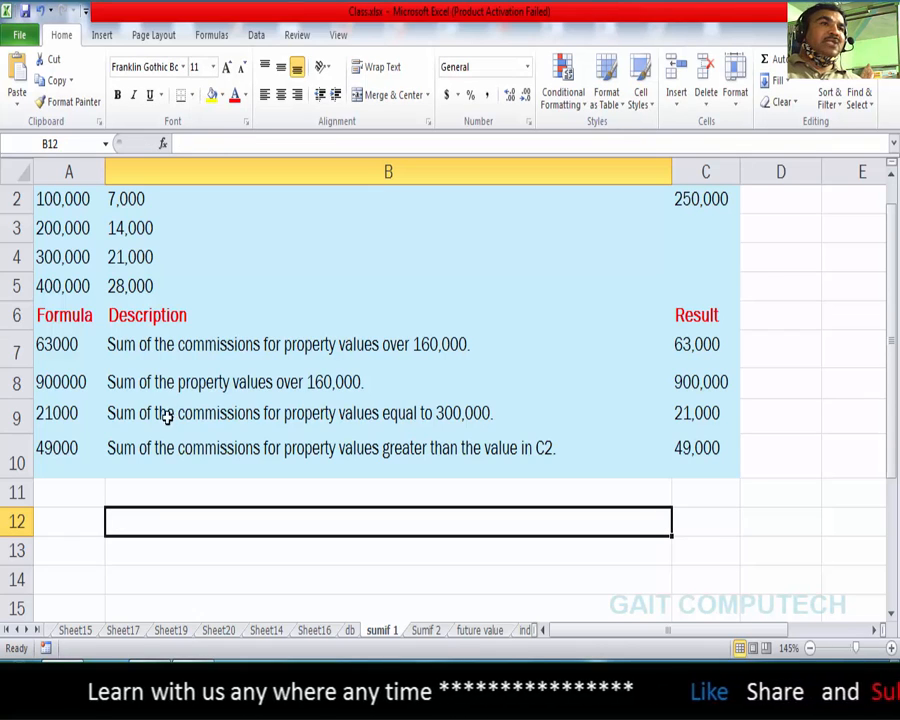
Step: Examine the full SUMIF formula in cell A7 that sums commissions for property values over 160,000
double_click(86, 344)
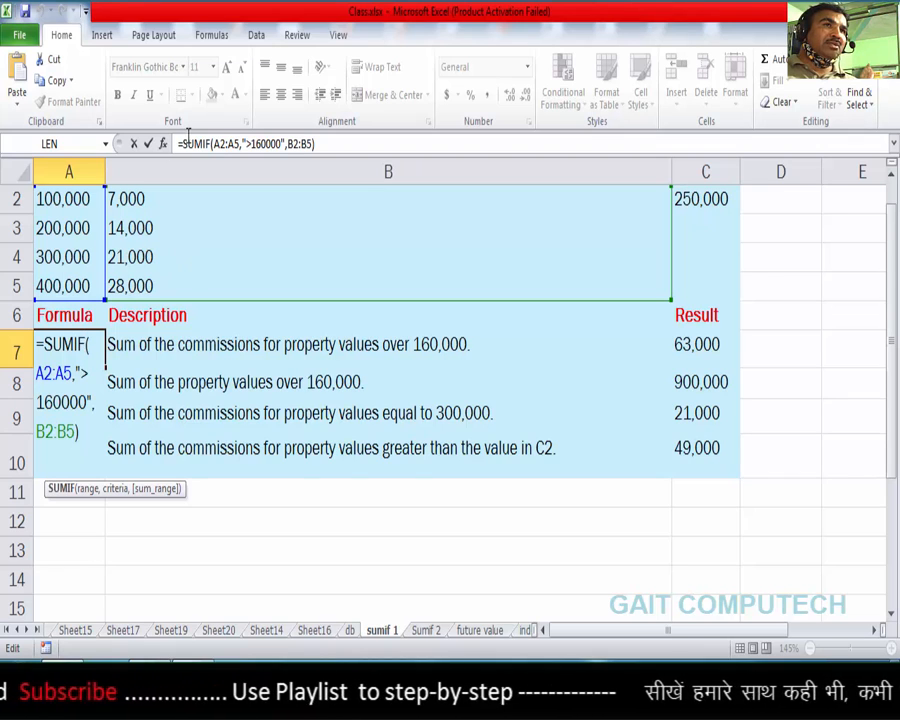
left_click_drag(192, 140, 341, 146)
left_click(347, 148)
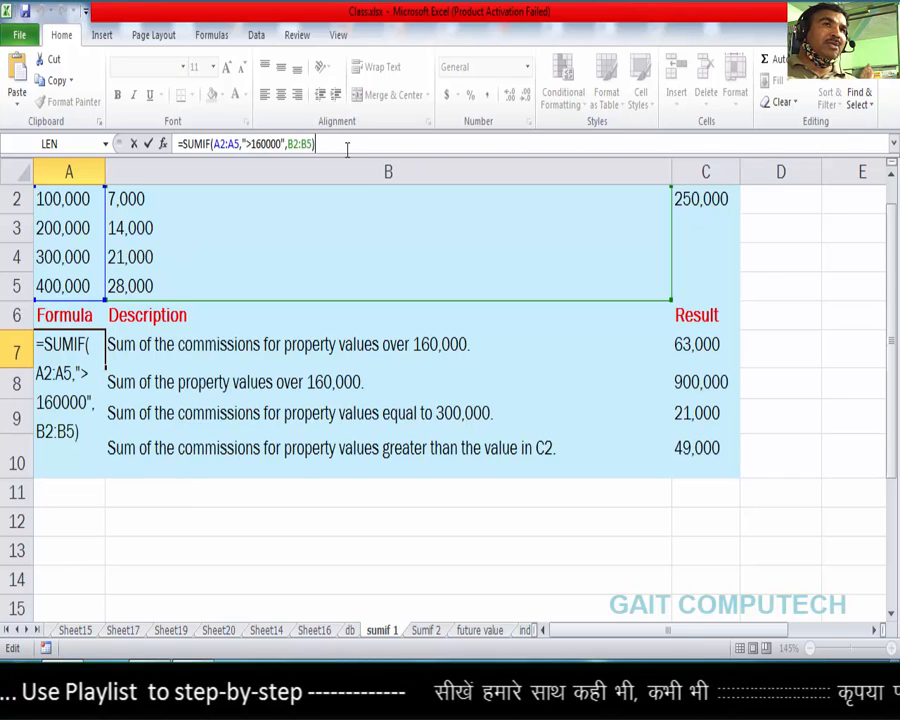
key("Escape")
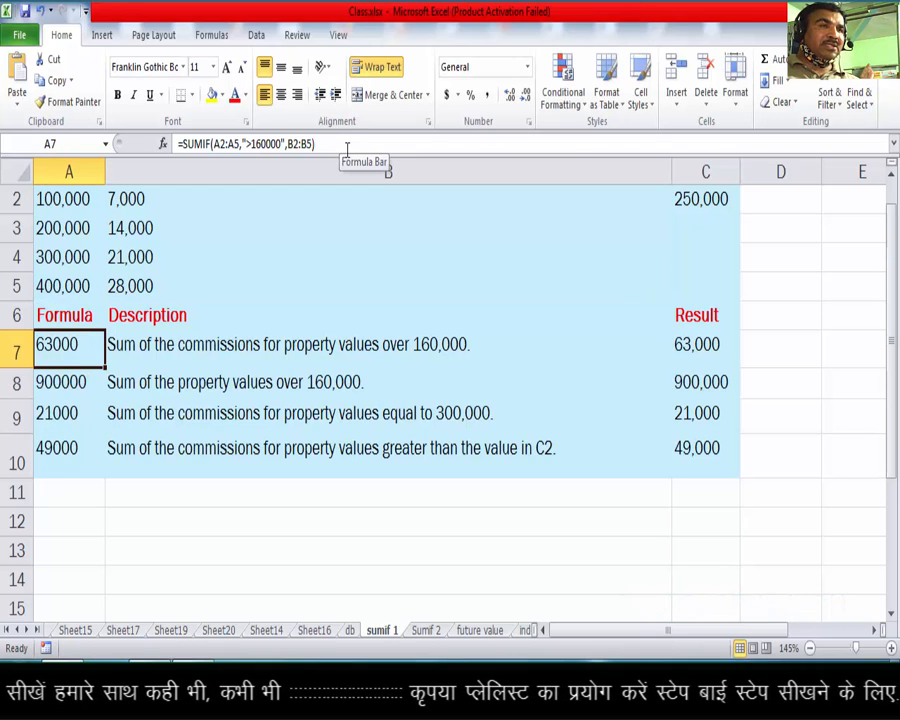
left_click(347, 148)
key("Escape")
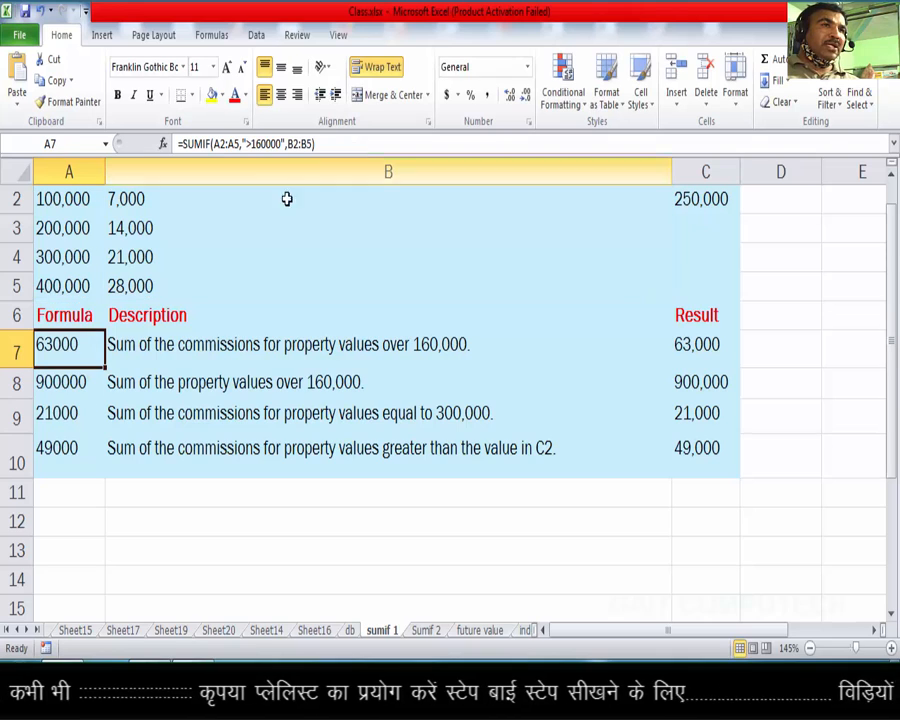
Step: Inspect the arguments of the SUMIF formula in A7, highlighting its ">160000" criteria, and leave the formula as it is
double_click(77, 340)
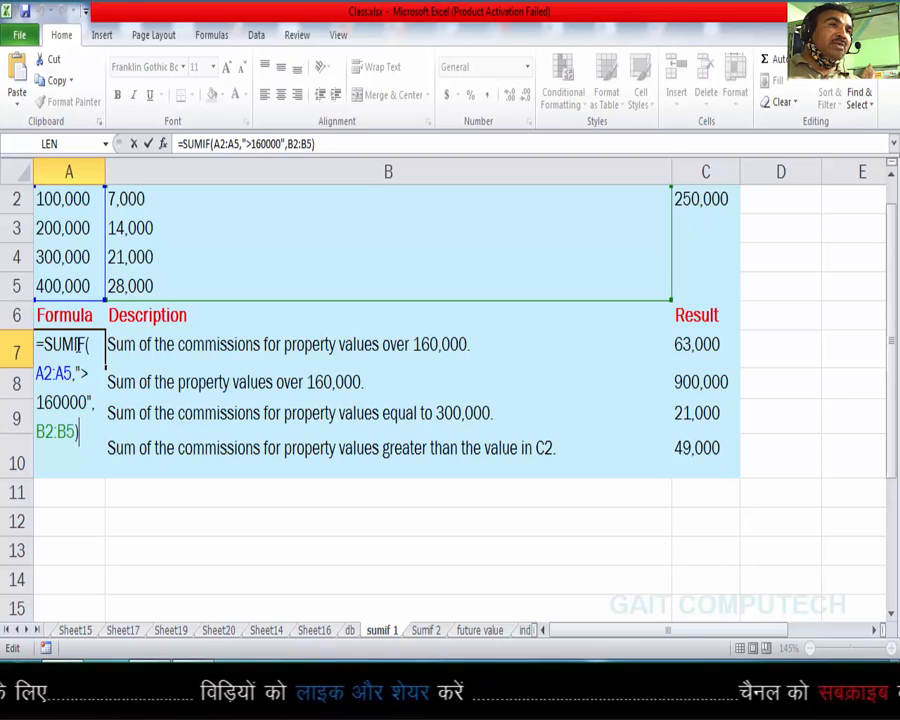
left_click(89, 344)
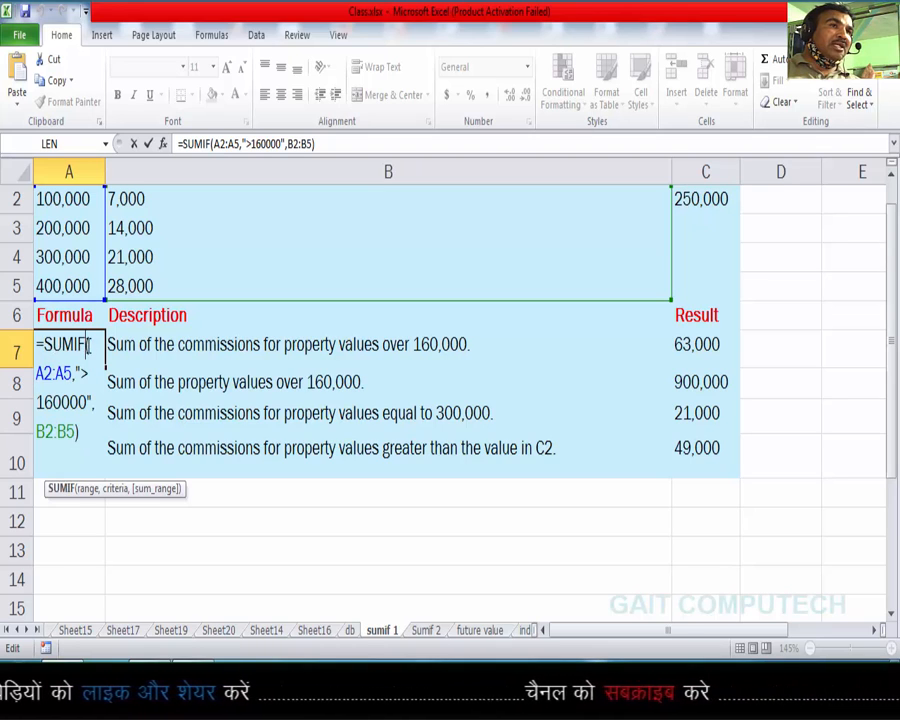
scroll(65, 243, "up", 1)
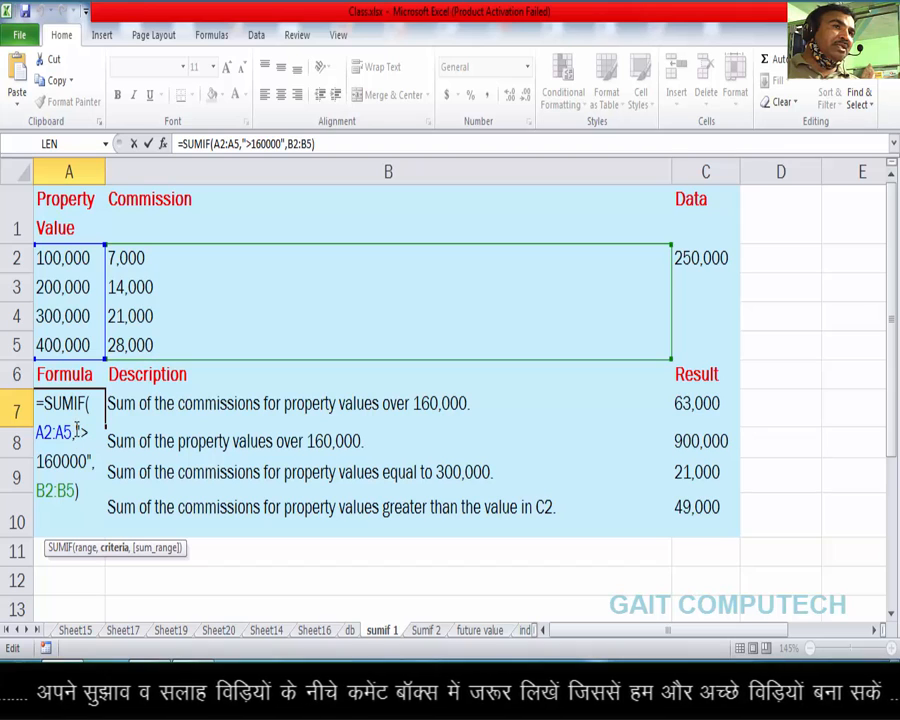
left_click_drag(76, 430, 93, 460)
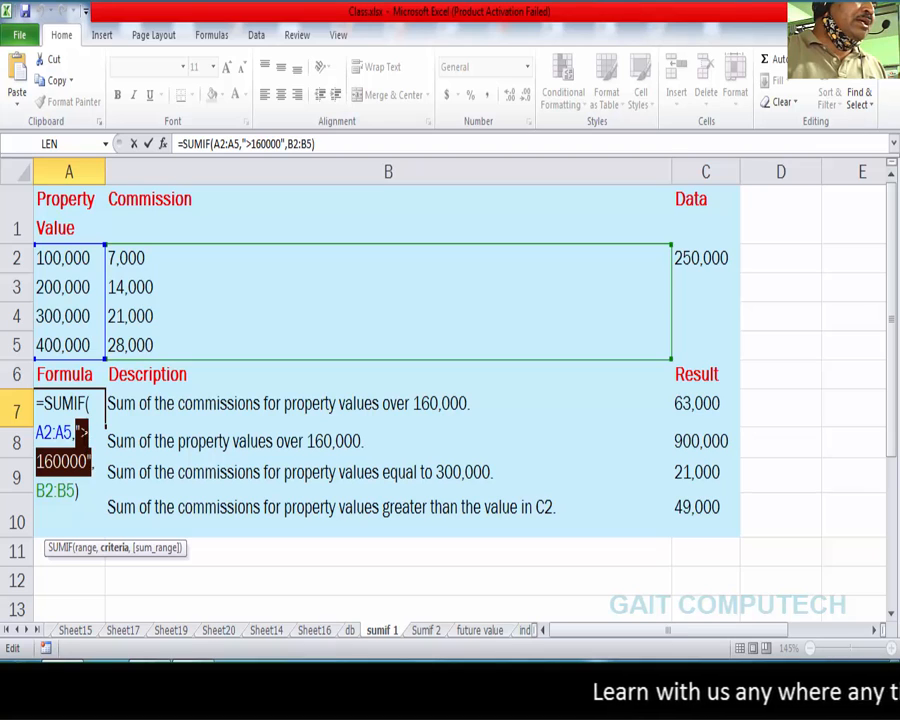
left_click(82, 432)
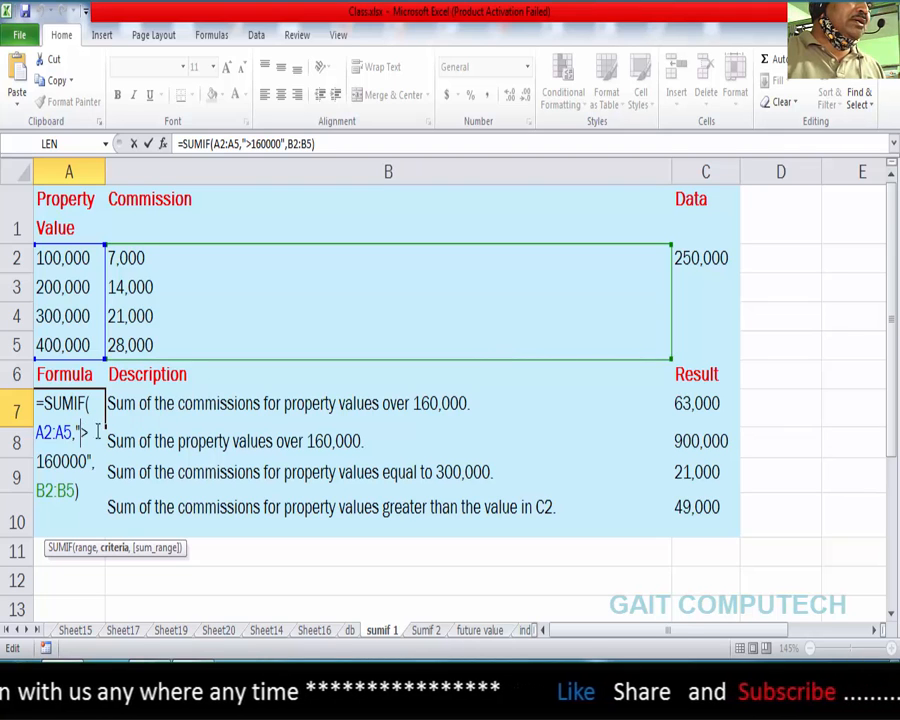
key("Escape")
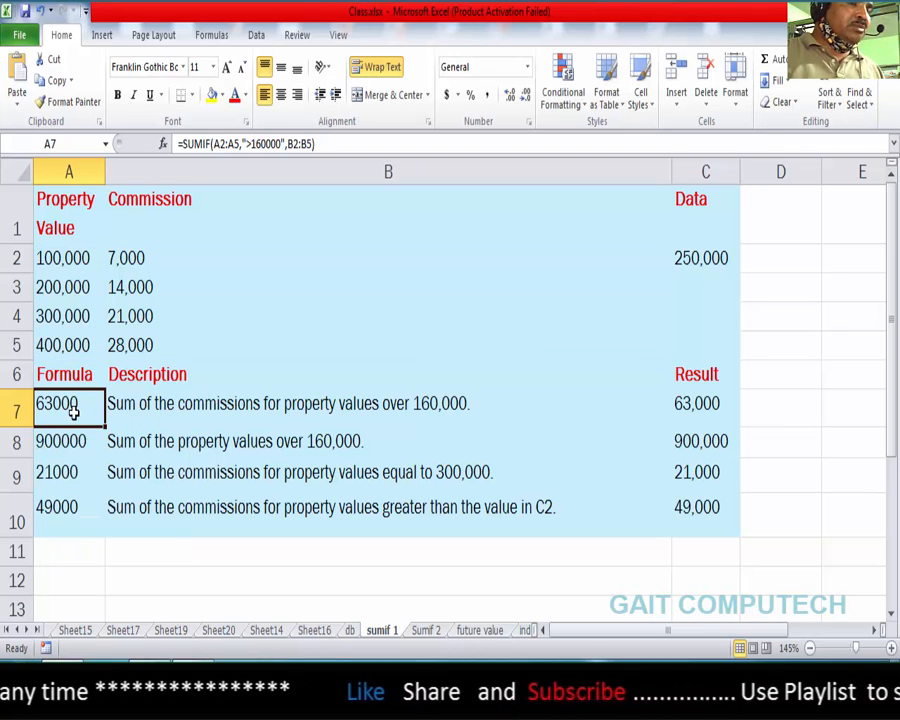
Step: Clear cell A7 and start a new SUMIF formula there with the property values A2:A5 as the range
key("Delete")
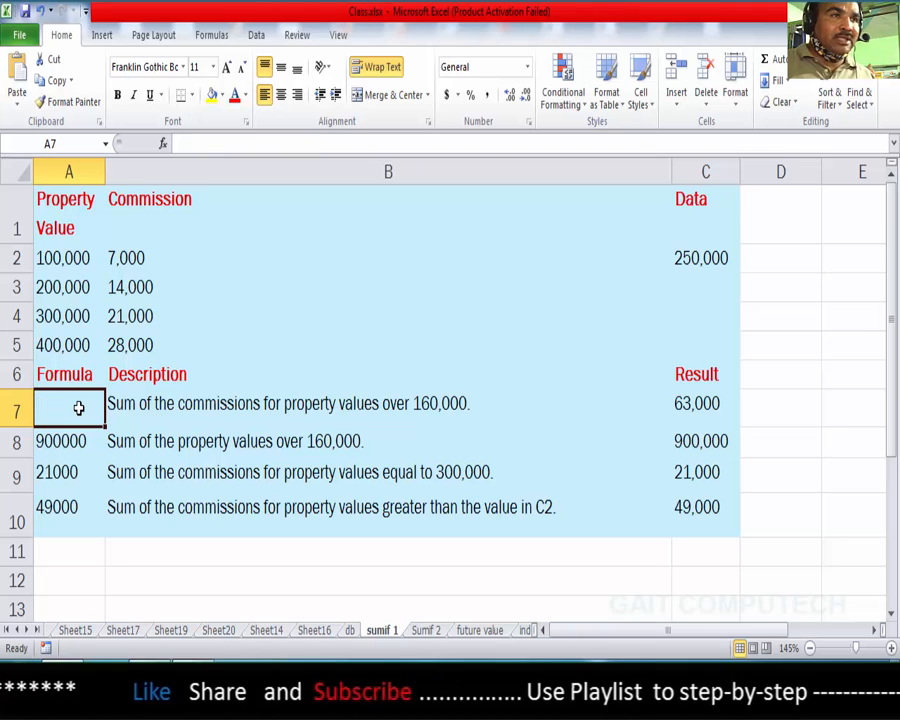
type("=")
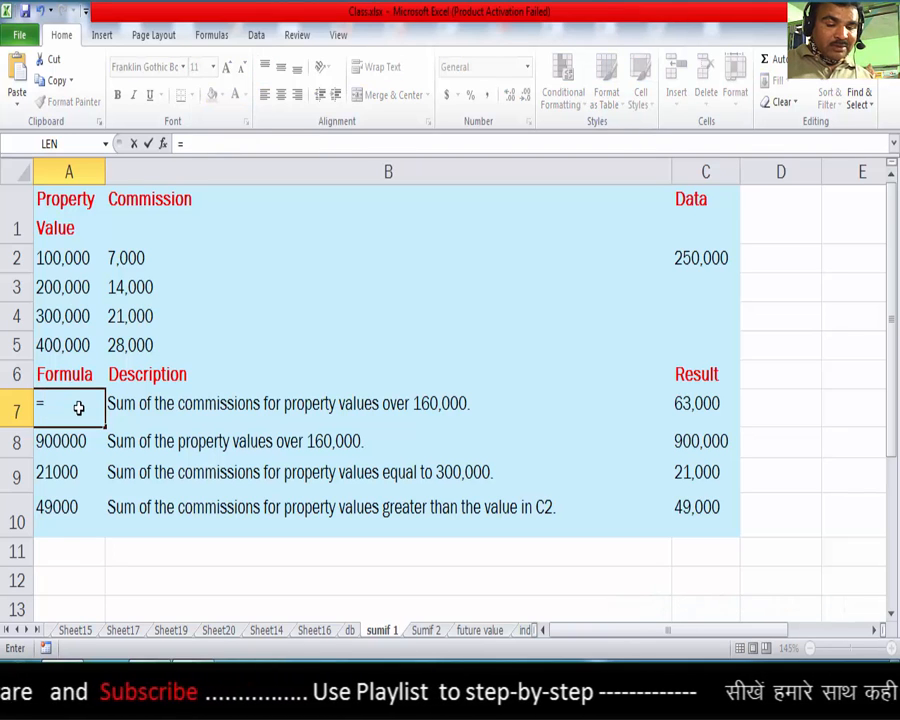
type("sumif")
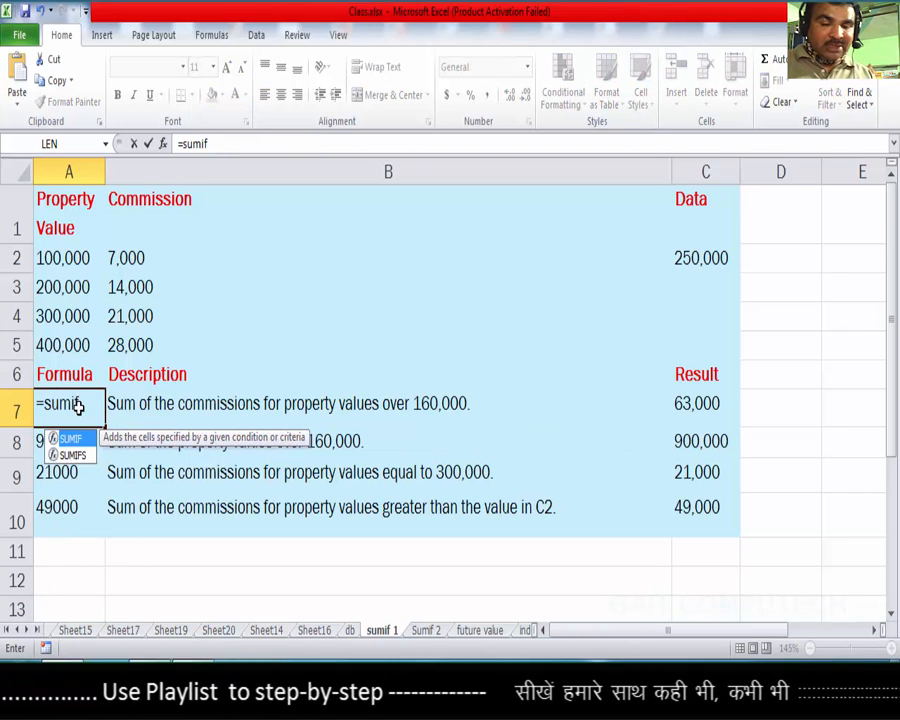
type("(")
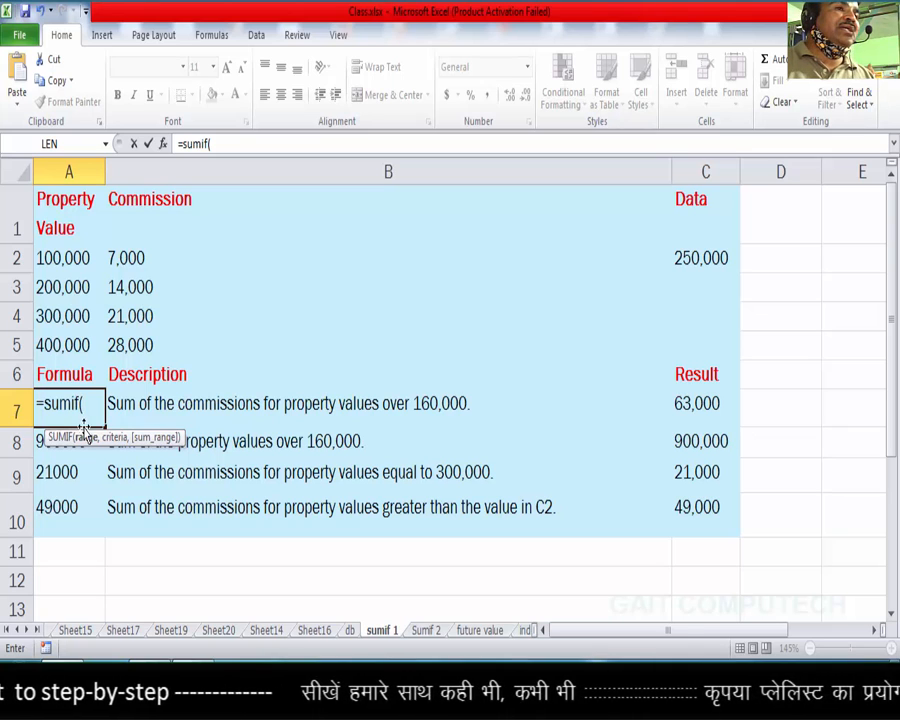
left_click_drag(70, 257, 63, 343)
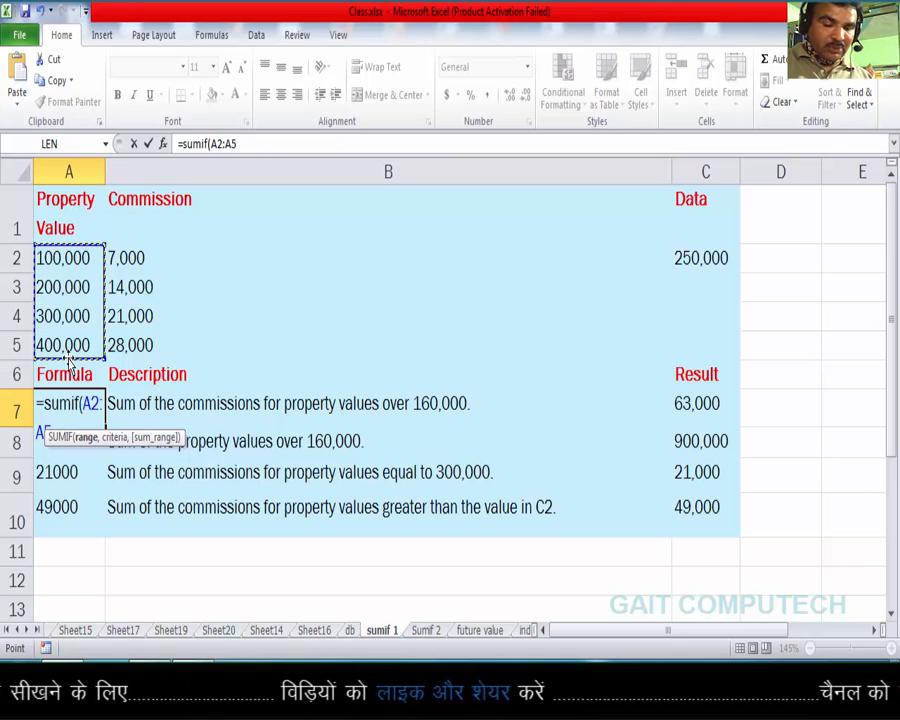
type(",")
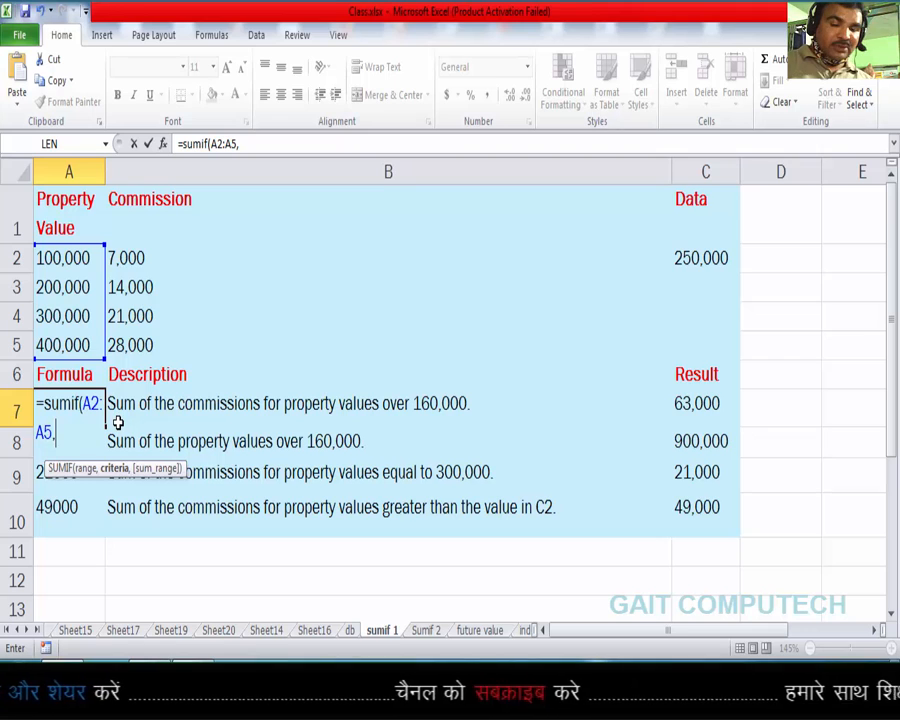
Step: Add ">160000" as the criteria argument of the SUMIF formula in A7
type("\"")
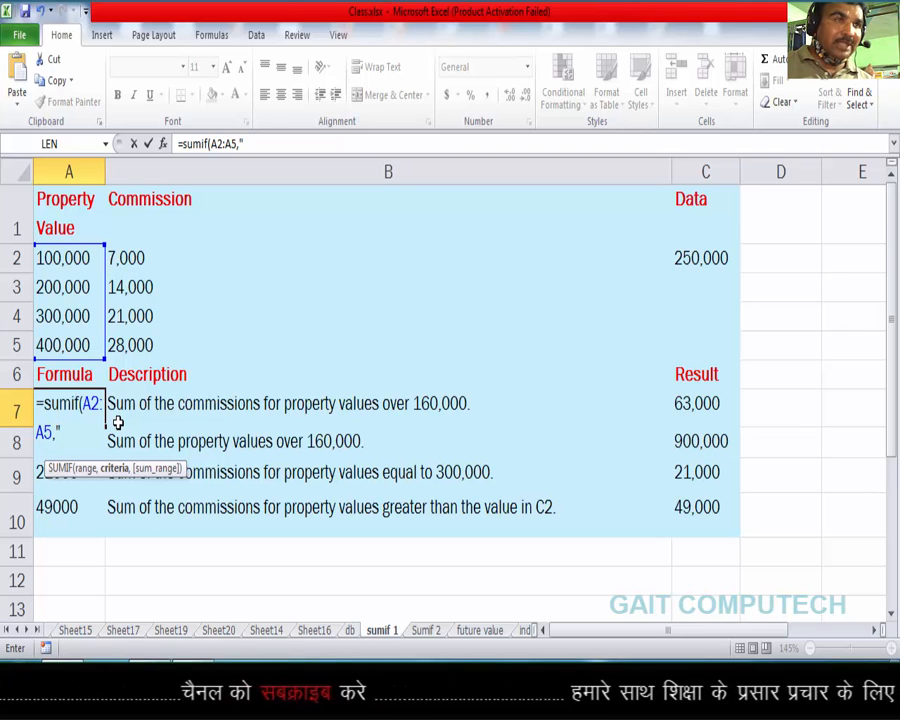
type(">")
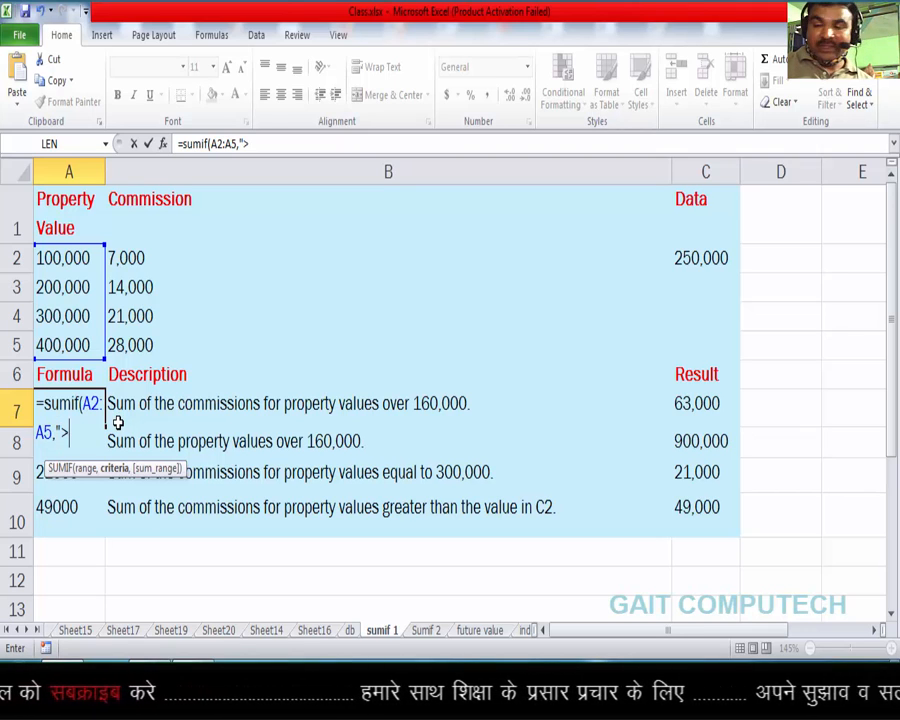
type("1600")
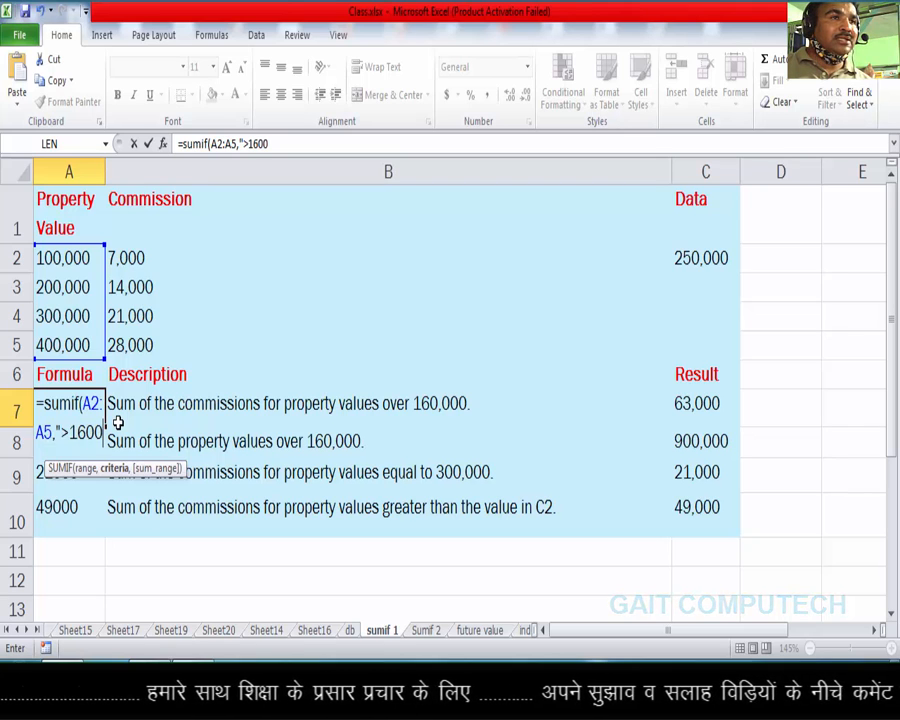
type("0")
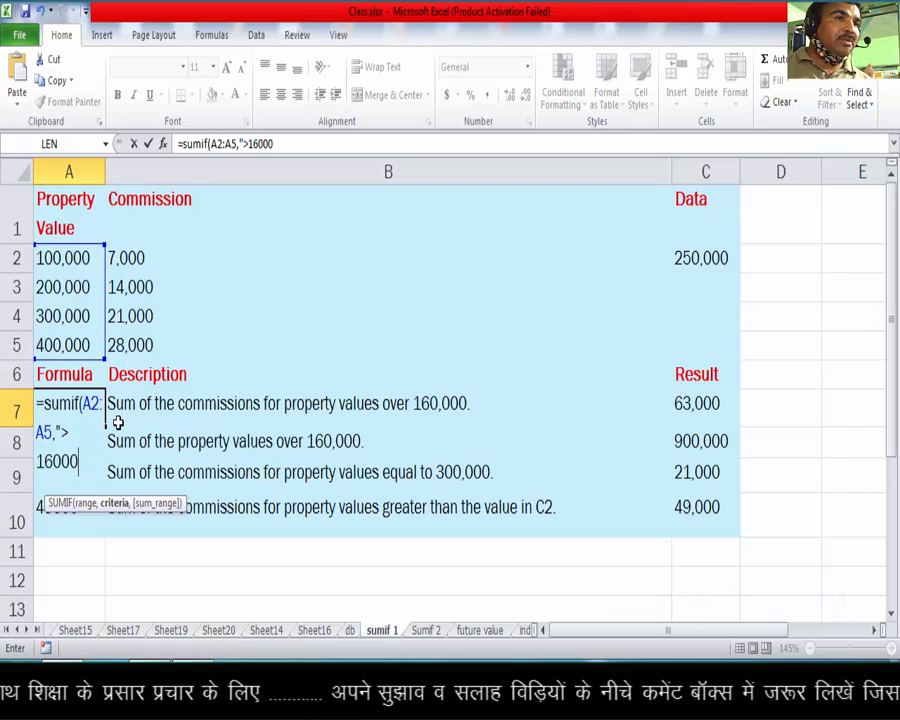
type("0")
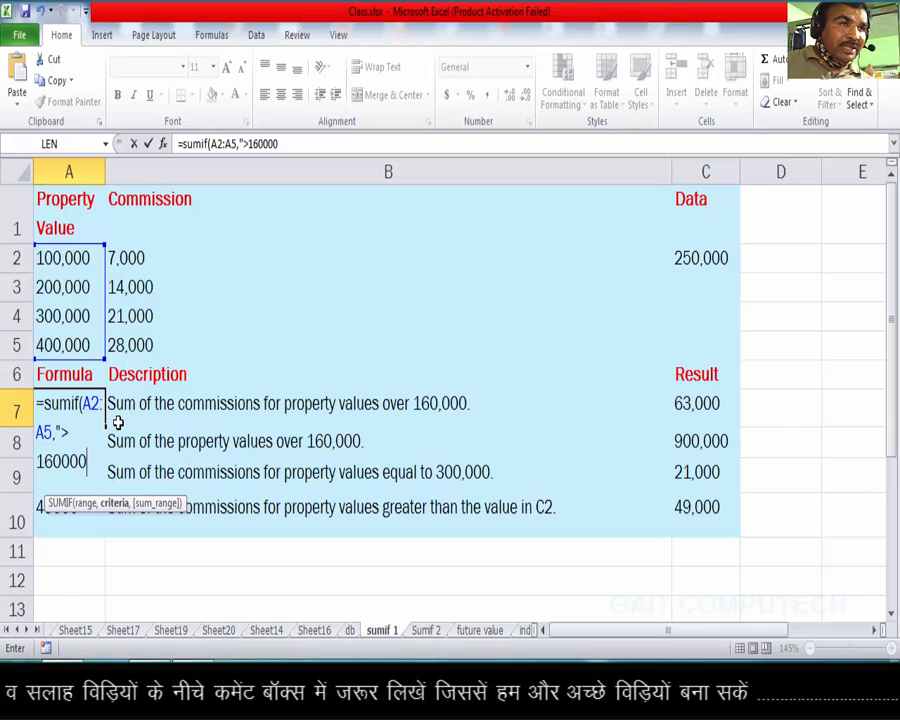
type("\"")
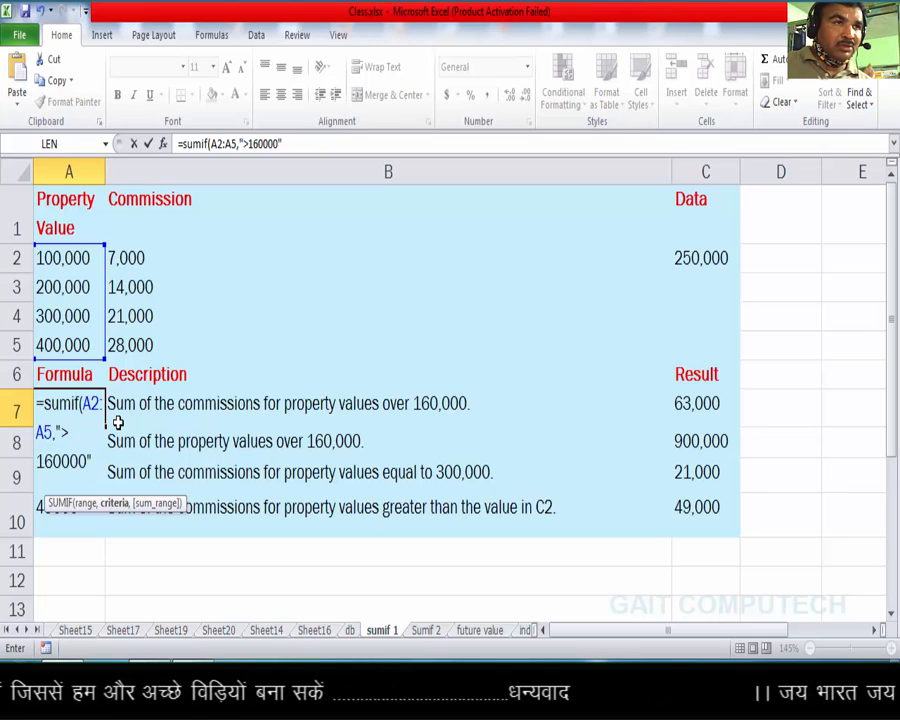
type(",")
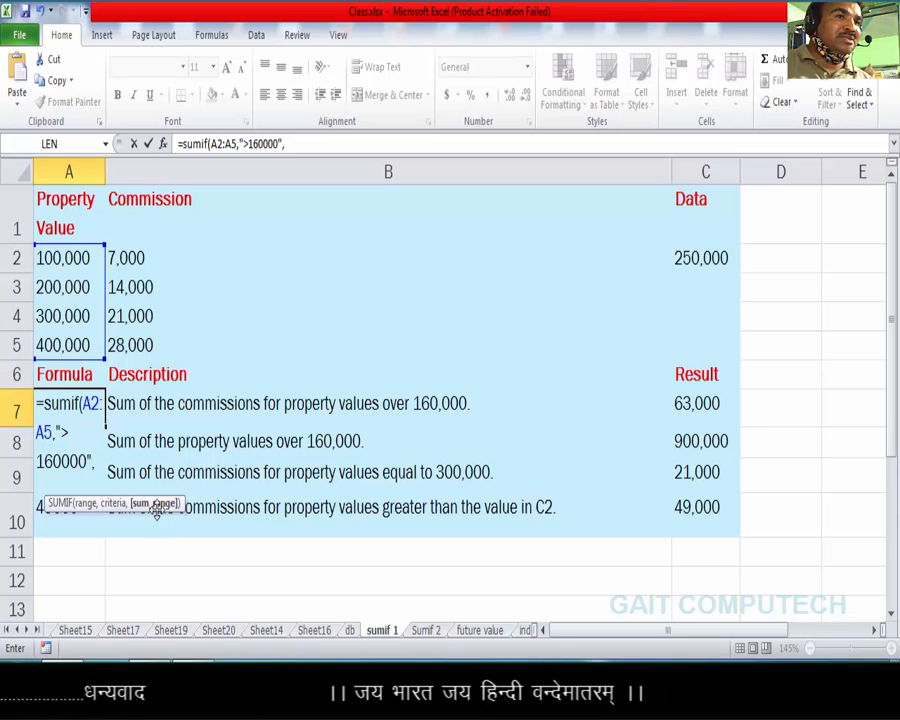
Step: Use the commissions B2:B5 as the sum range, complete the SUMIF formula in A7, and return to that cell
left_click(170, 254)
left_click_drag(170, 254, 170, 337)
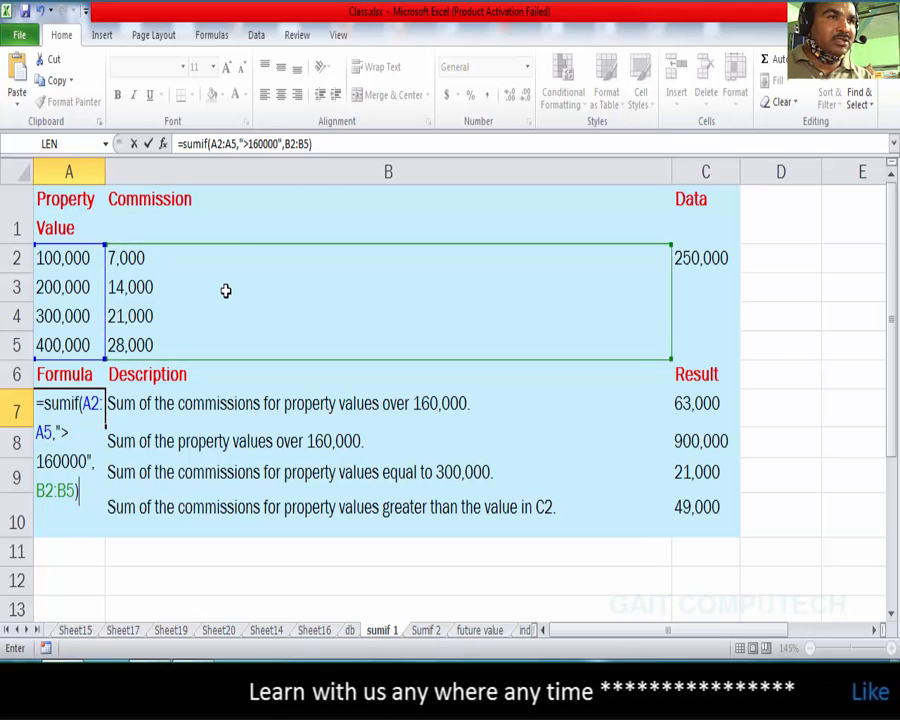
type(")")
key("Return")
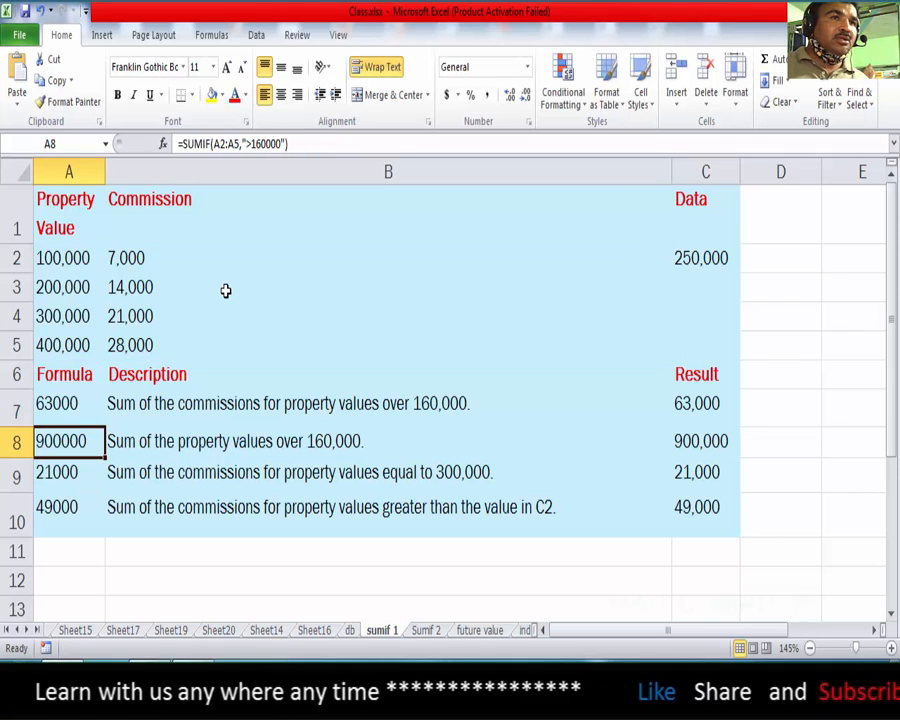
key("Up")
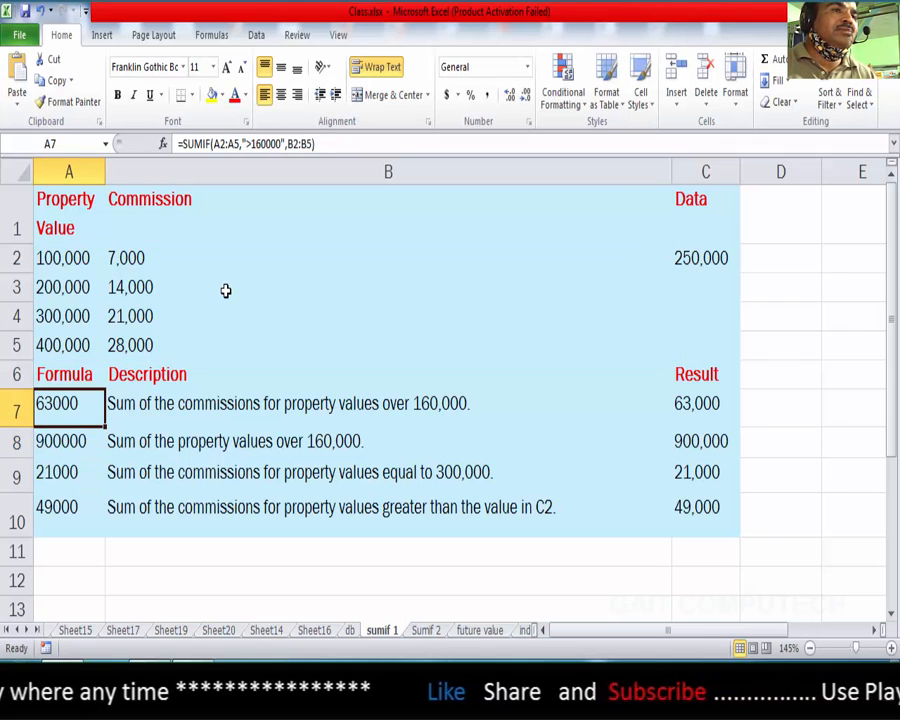
Step: Review the description in B8 and its formula cell A8, and examine the property values over 160,000 in A3:A5
left_click(140, 446)
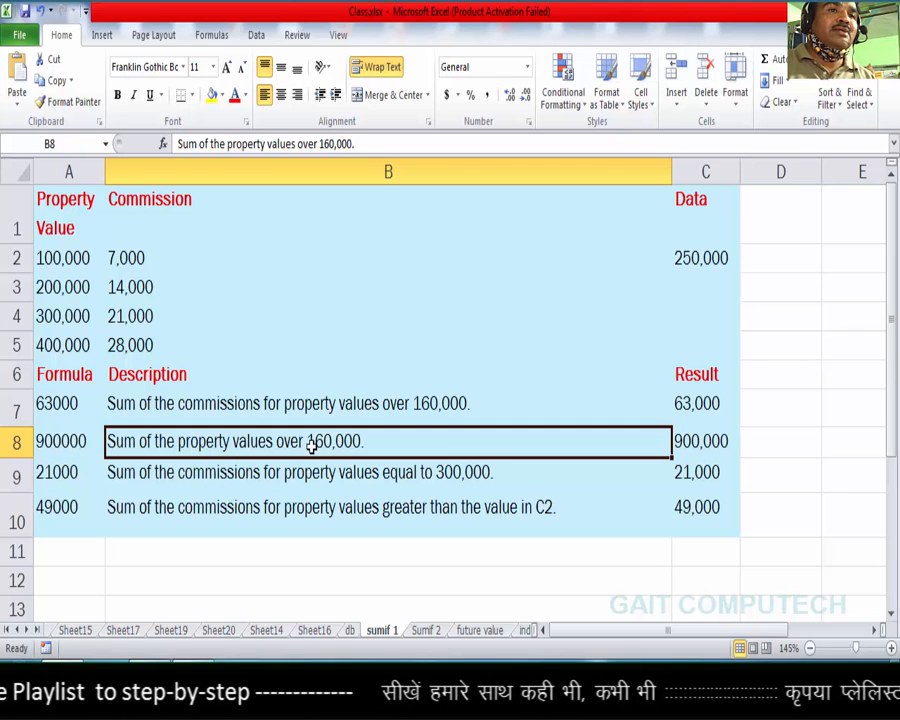
left_click(92, 437)
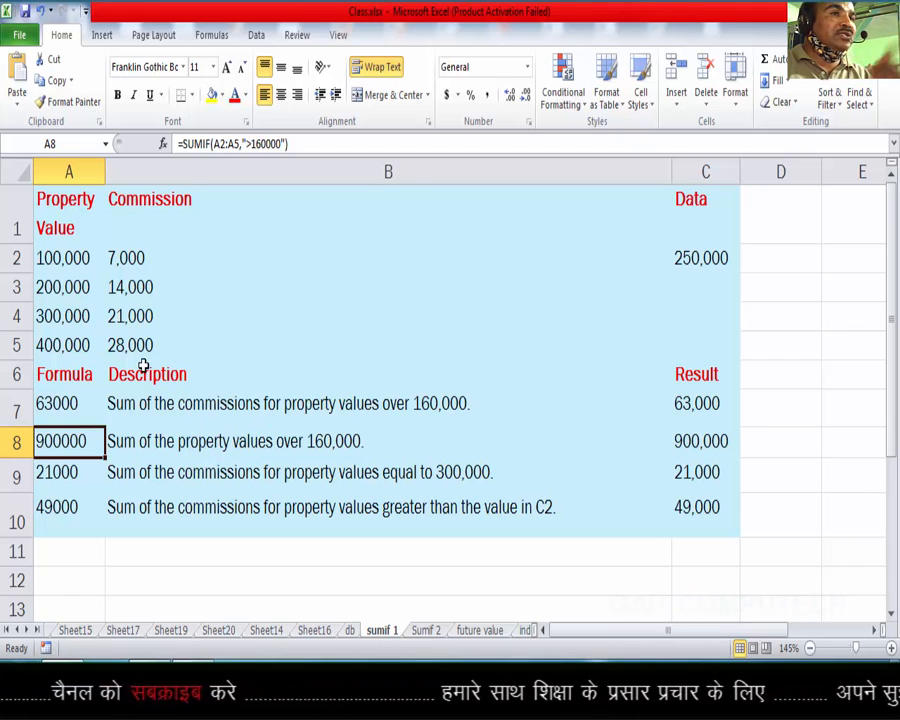
left_click(66, 287)
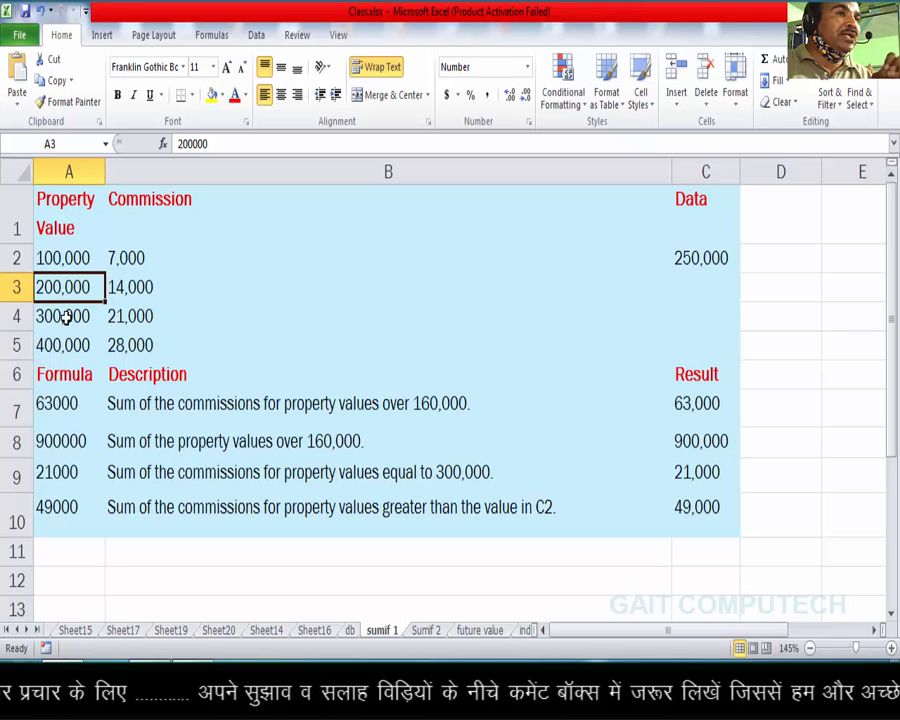
left_click(66, 316)
left_click(68, 344)
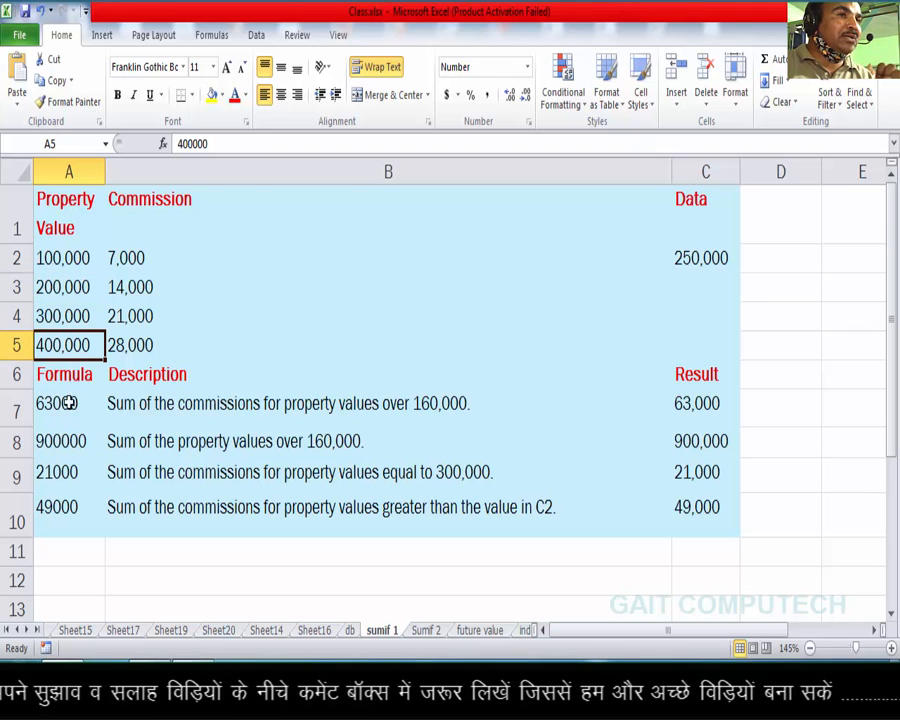
Step: Examine the SUMIF formula in A8 and compare its result with the sum of the property values in A3:A5
double_click(72, 440)
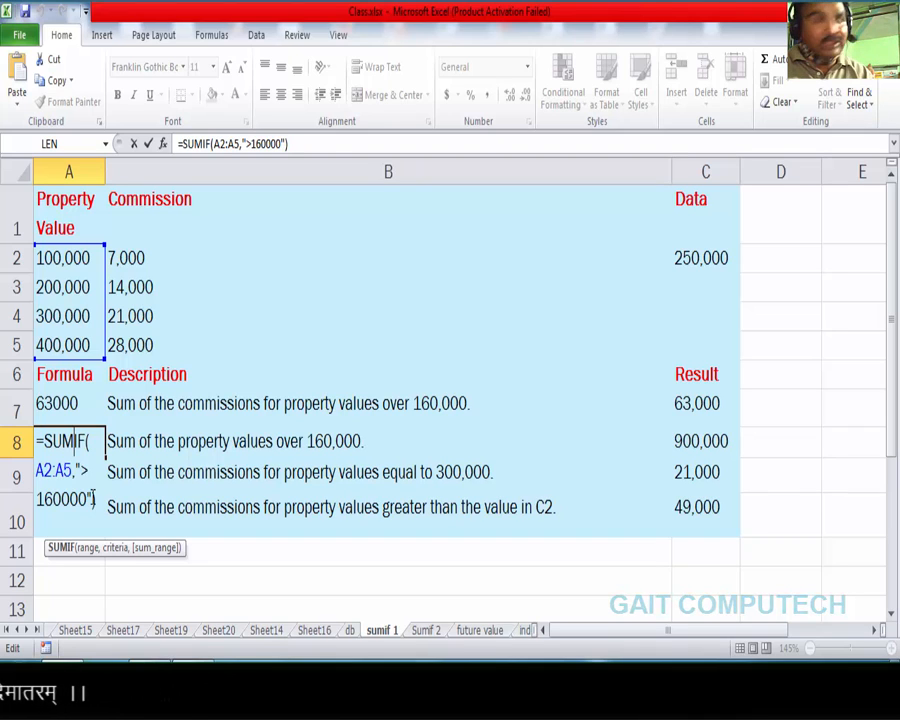
key("Return")
left_click(80, 447)
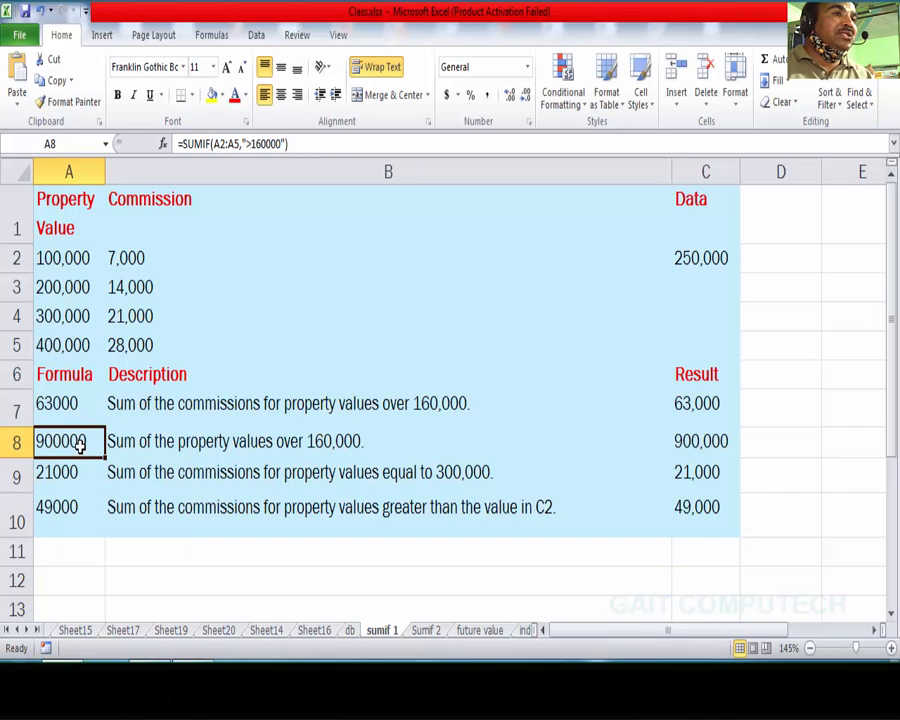
left_click(66, 291)
left_click(66, 316, "ctrl")
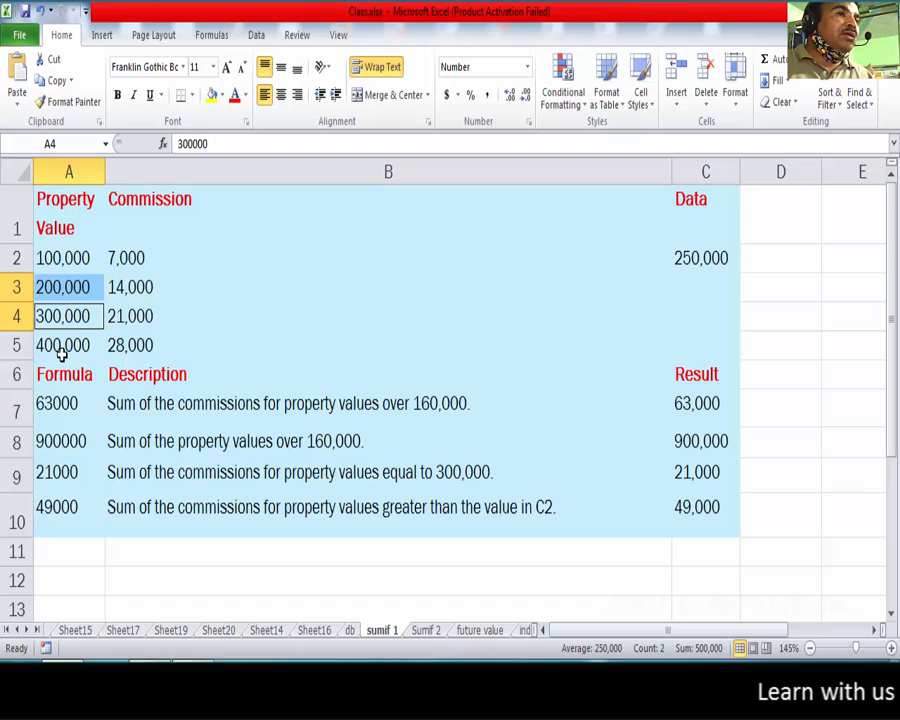
left_click(60, 345, "ctrl")
left_click_drag(76, 288, 70, 344)
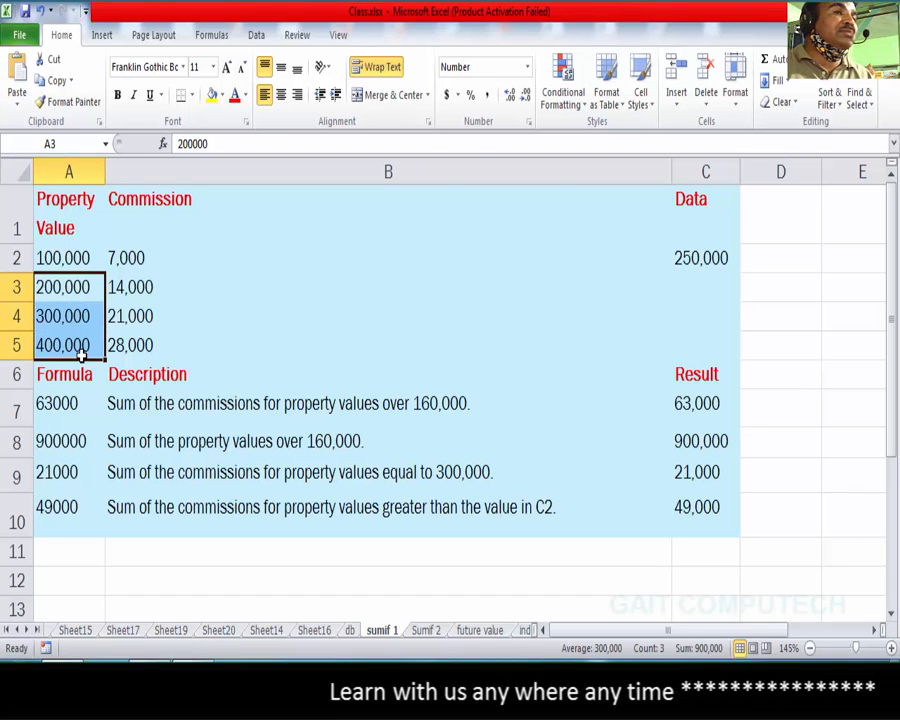
left_click(62, 440)
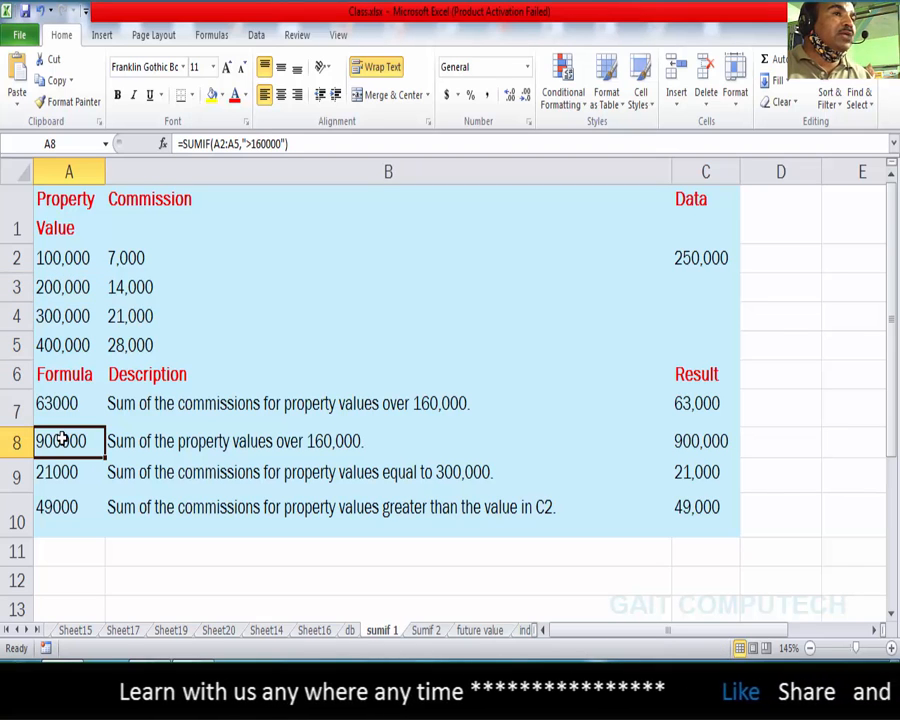
Step: Replace the formula in A8 with a new SUMIF that takes the property values A2:A5 as its range
double_click(62, 440)
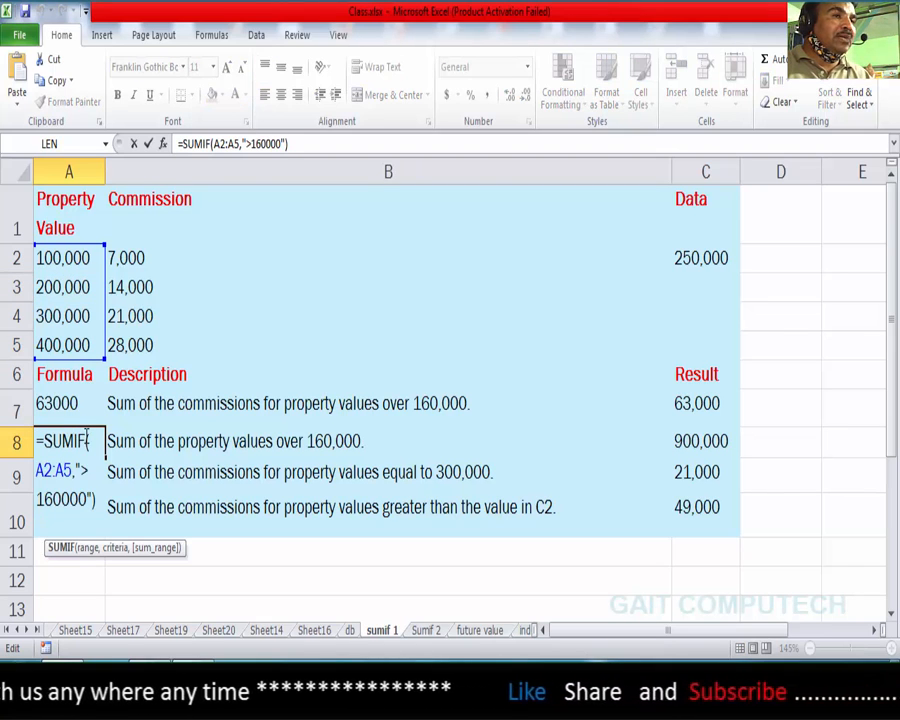
key("Escape")
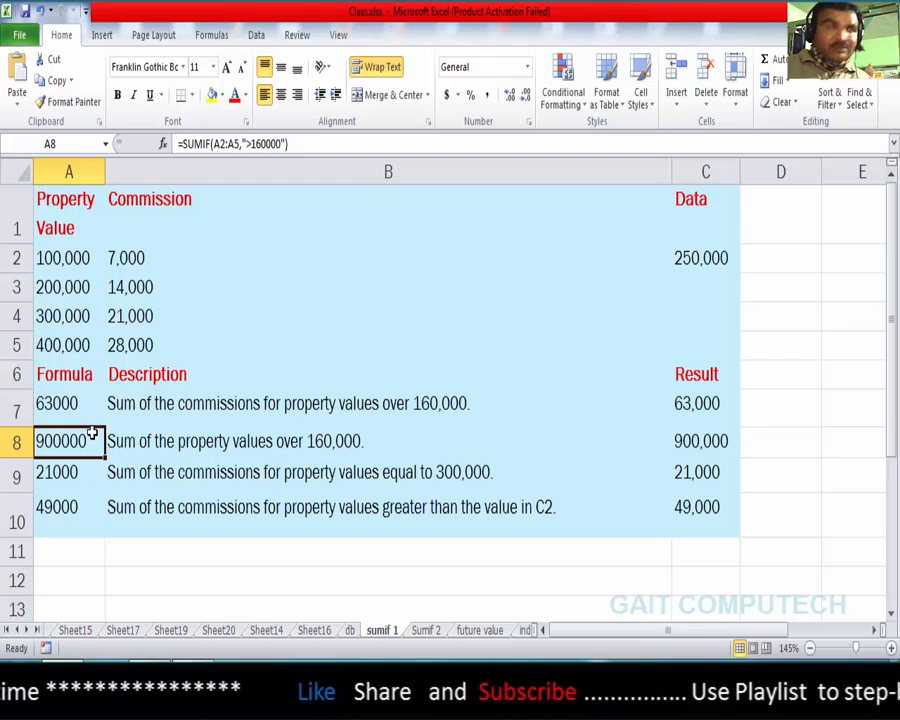
key("Delete")
type("=")
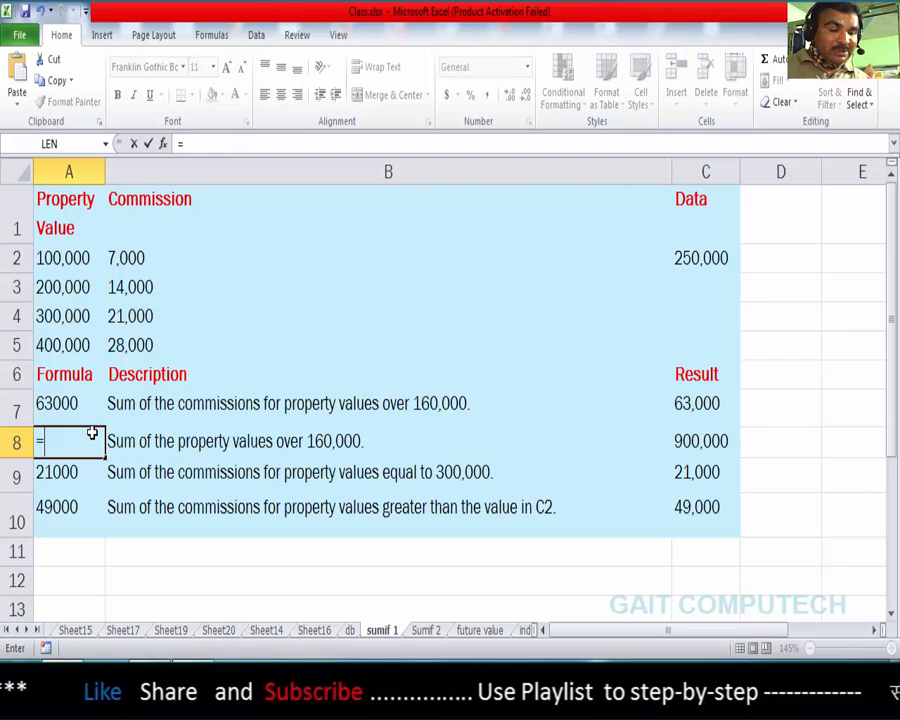
type("sumif")
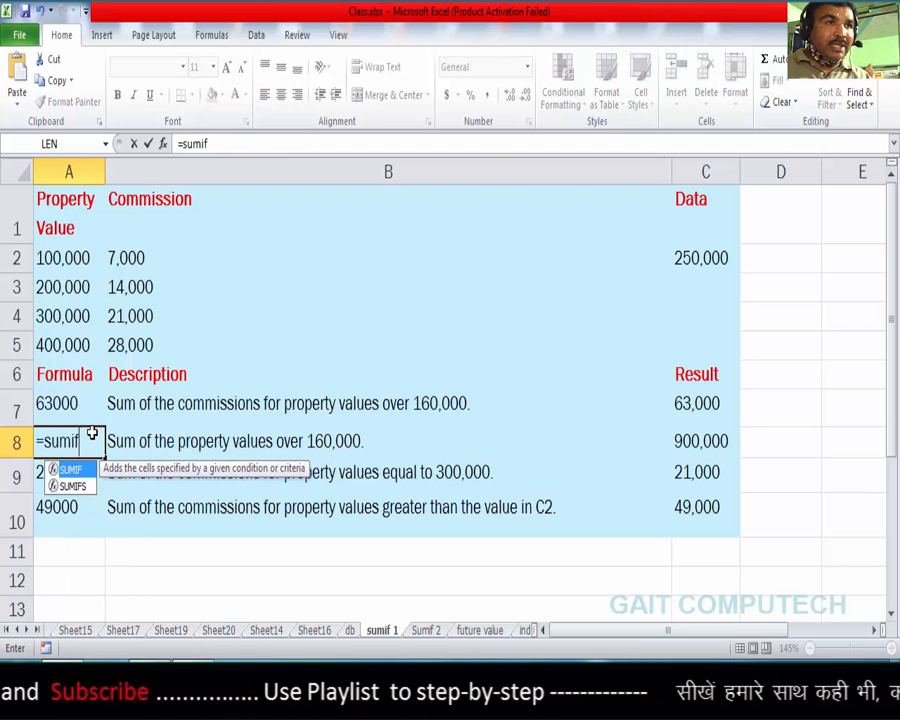
type("(")
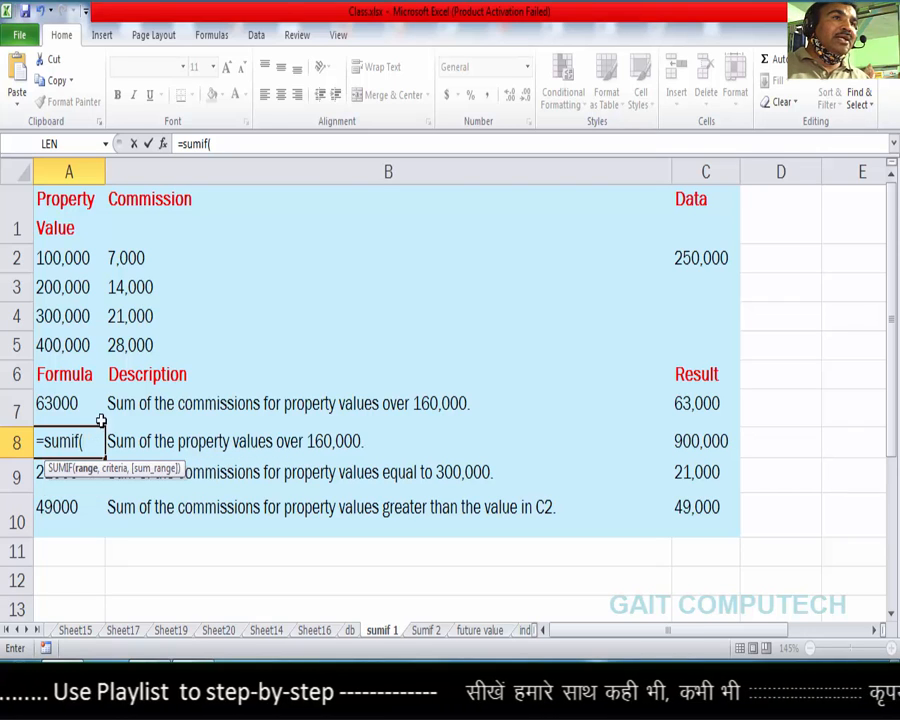
left_click_drag(72, 270, 72, 332)
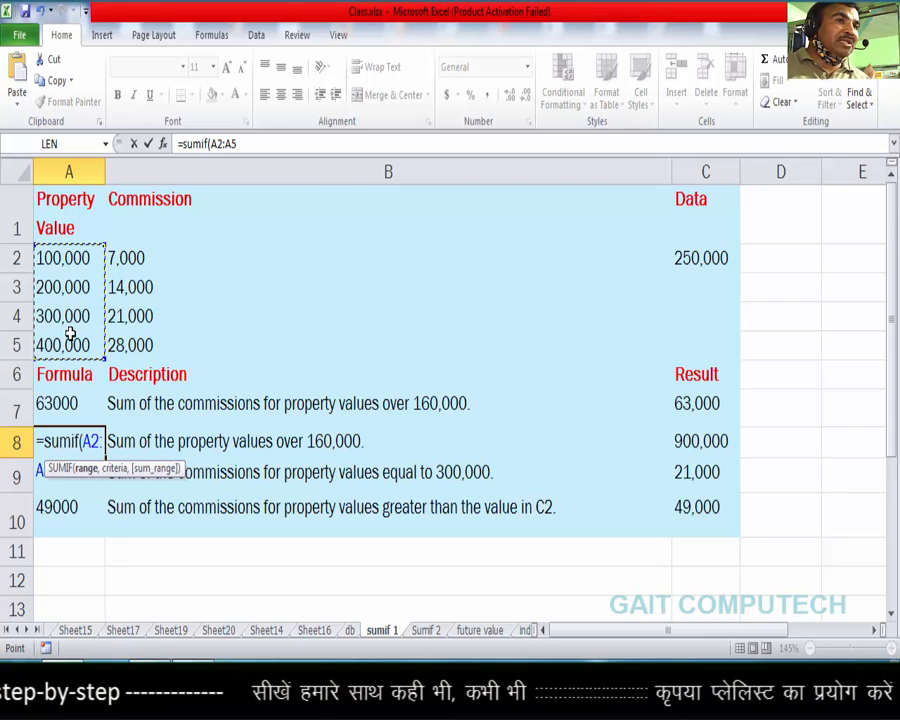
Step: Add ">160000" as the criteria argument, complete the SUMIF formula in A8, and return to that cell
type(",\"")
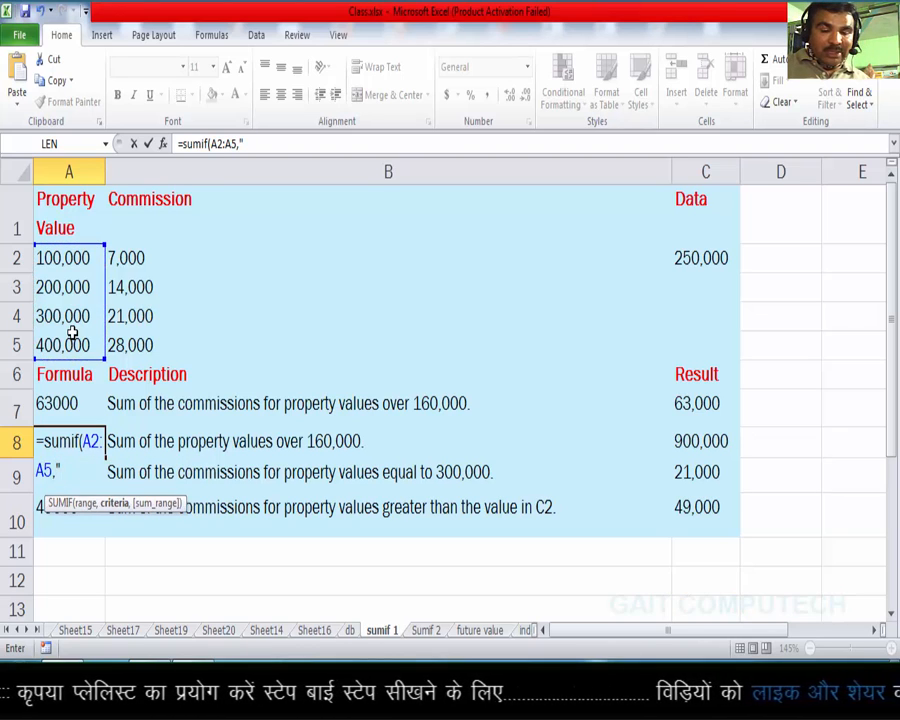
type(">")
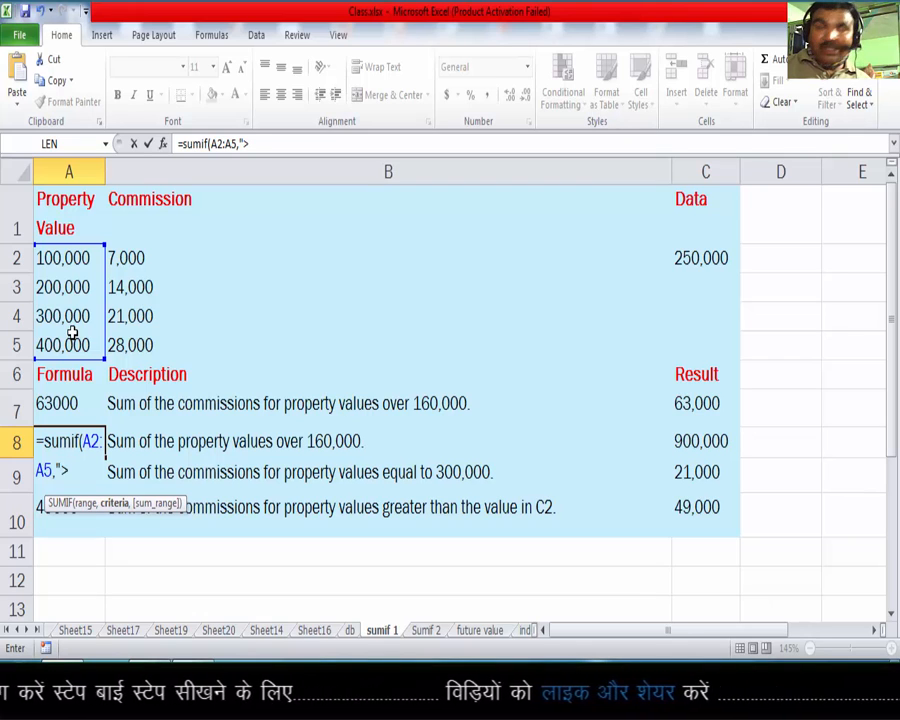
type("16000")
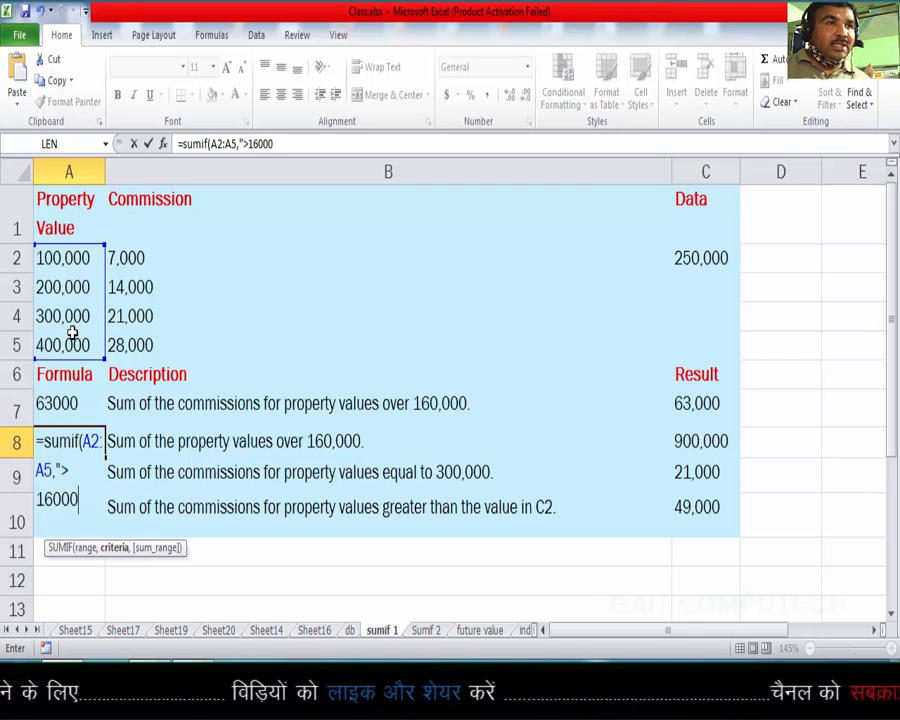
type("0")
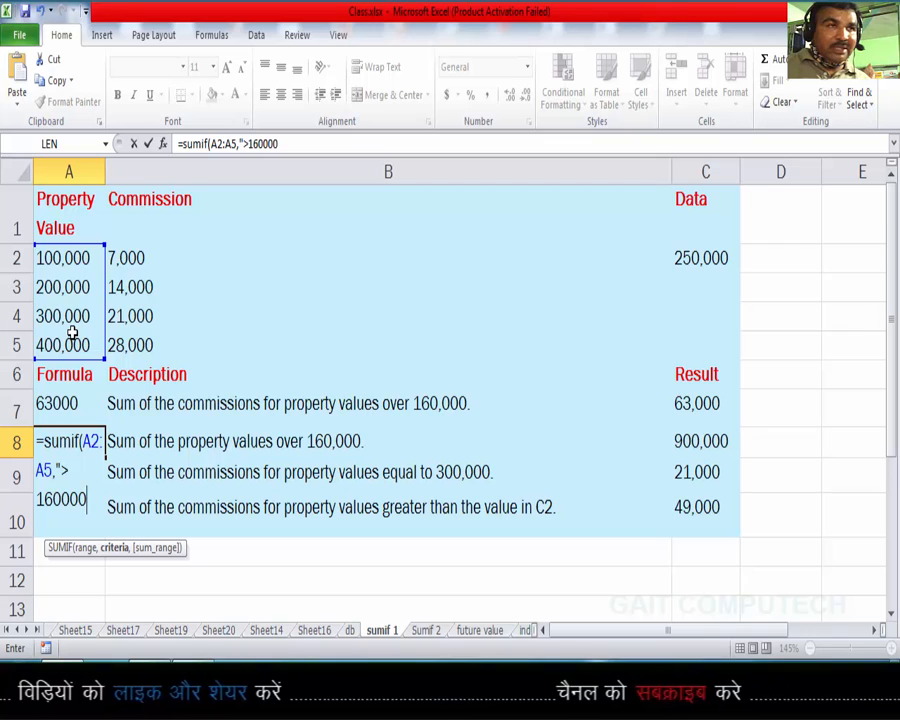
type("\")")
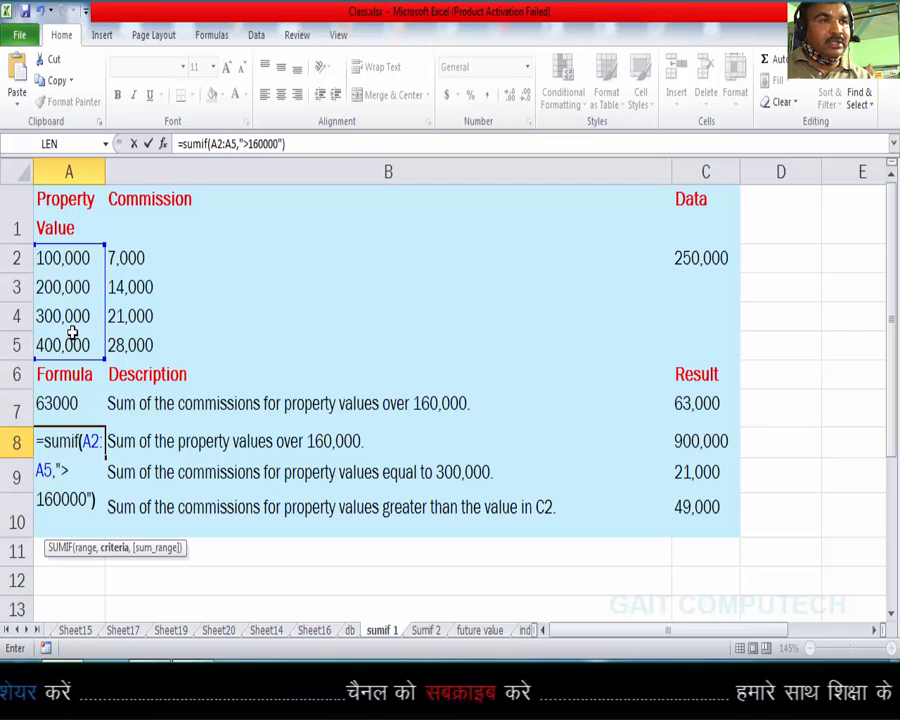
key("Return")
key("Up")
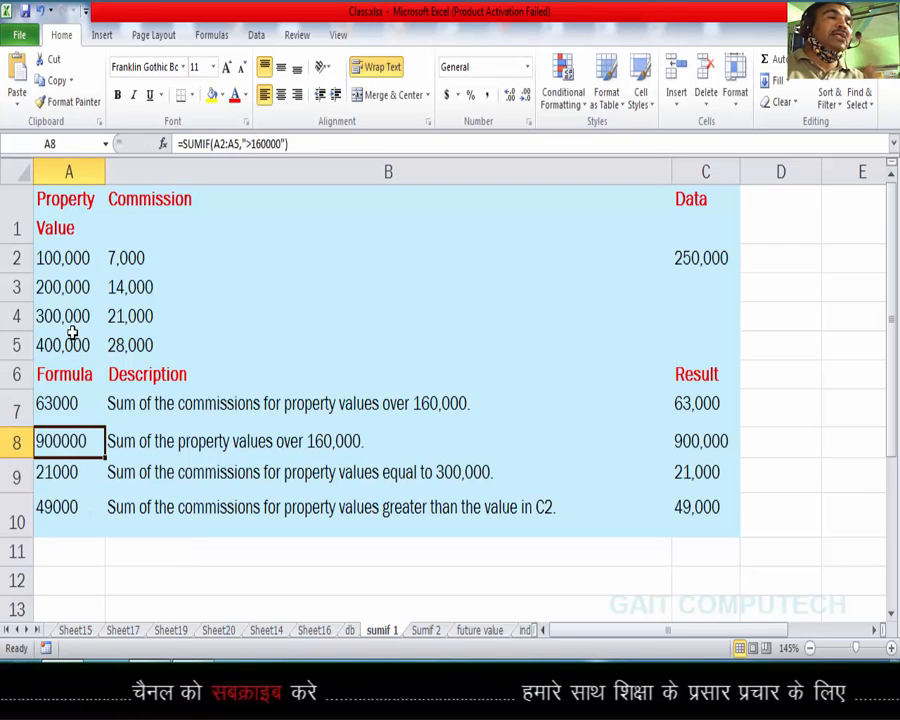
Step: Examine the property values over 160,000 in A3:A5 and compare them with the SUMIF result in A8
left_click(64, 287)
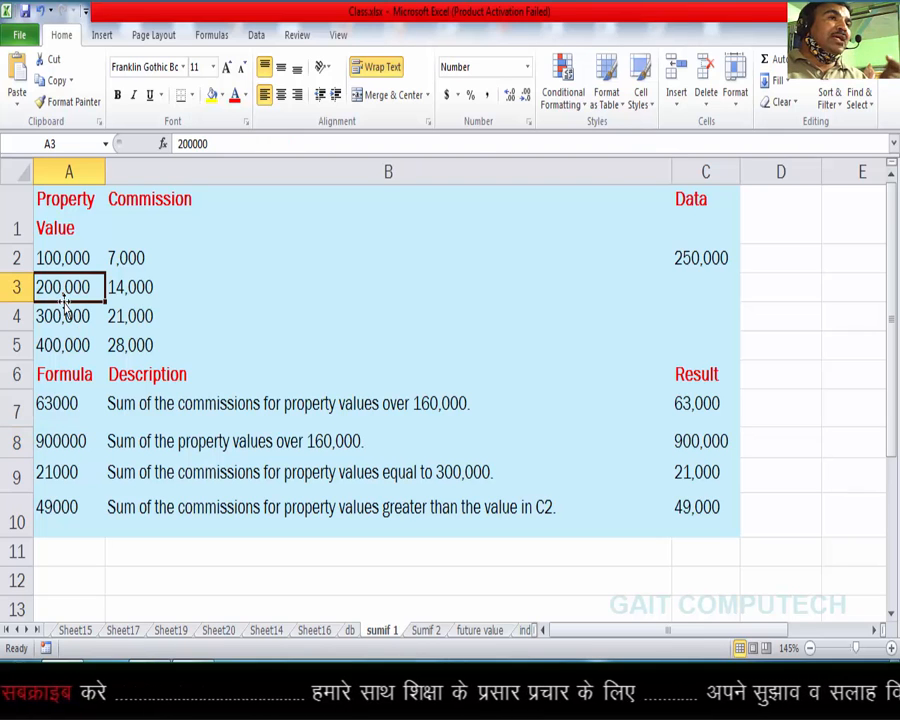
left_click(61, 314)
left_click_drag(61, 297, 62, 318)
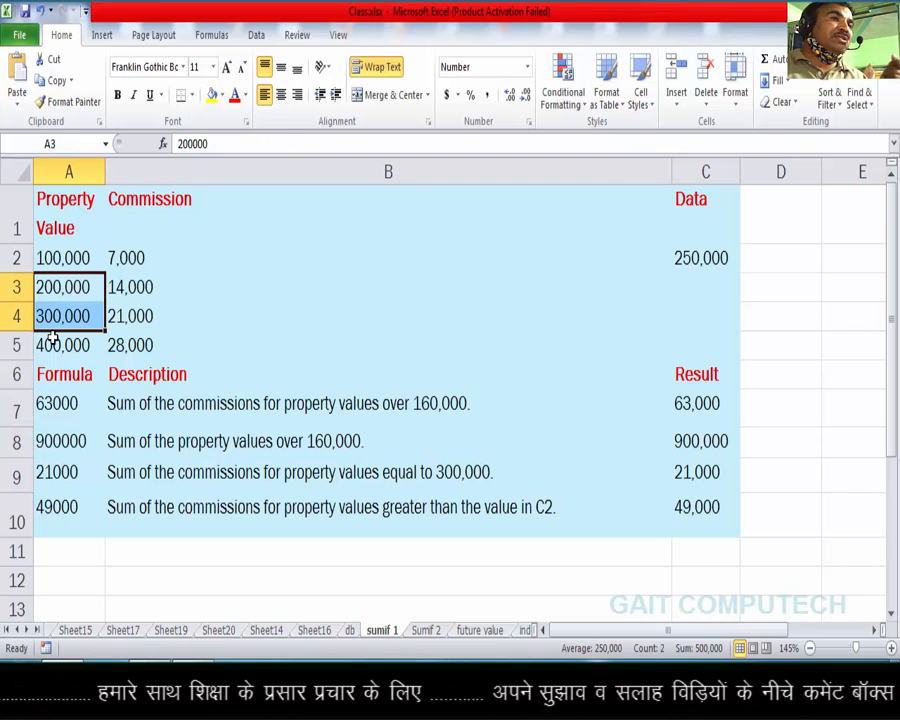
left_click(62, 345)
left_click(60, 433)
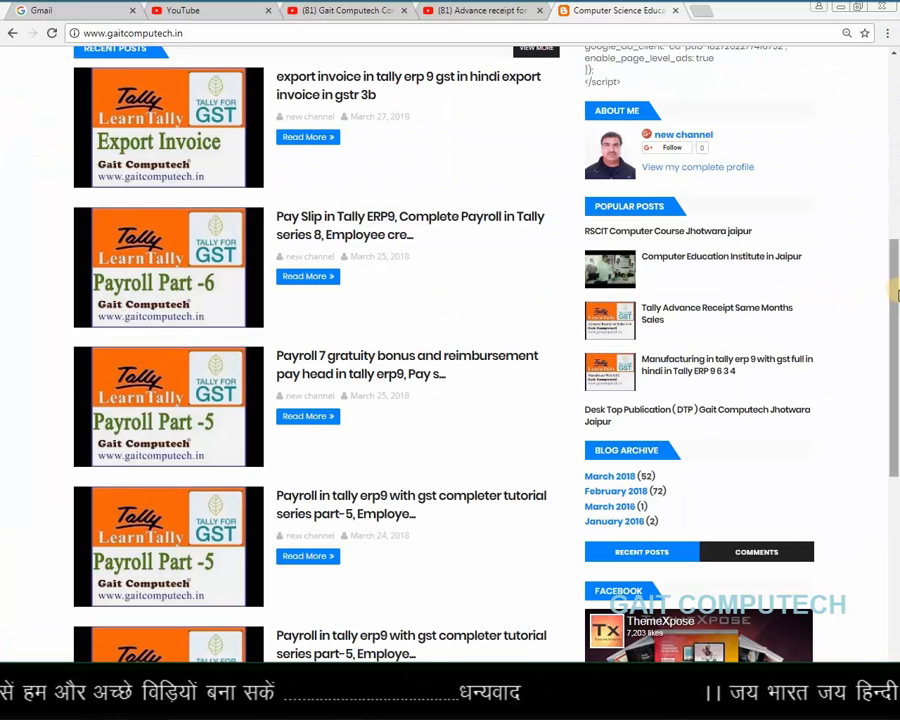
left_click_drag(897, 295, 895, 230)
left_click_drag(893, 213, 890, 299)
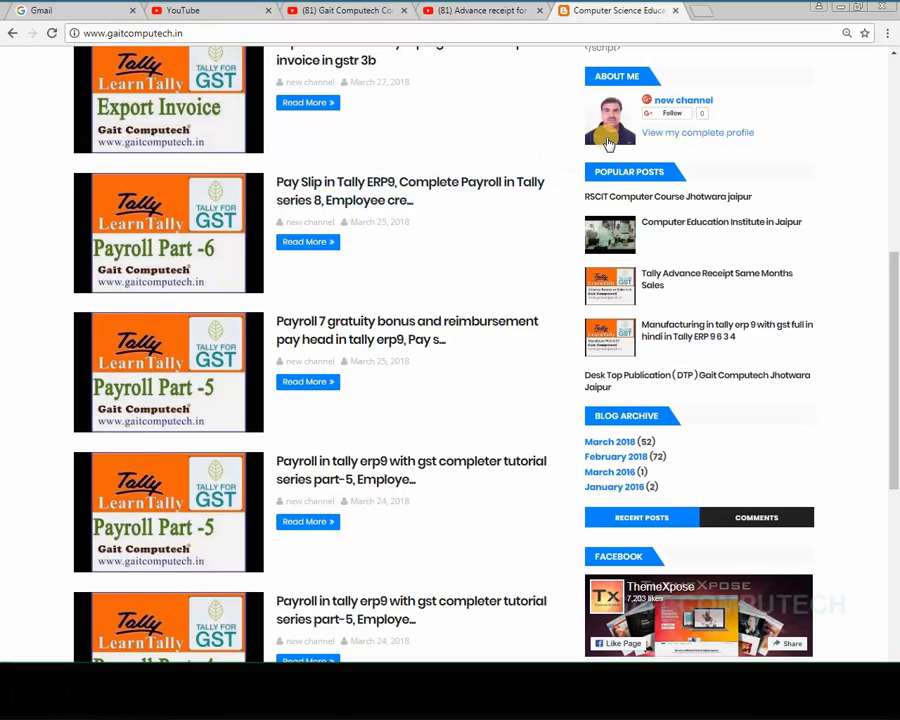
left_click(379, 17)
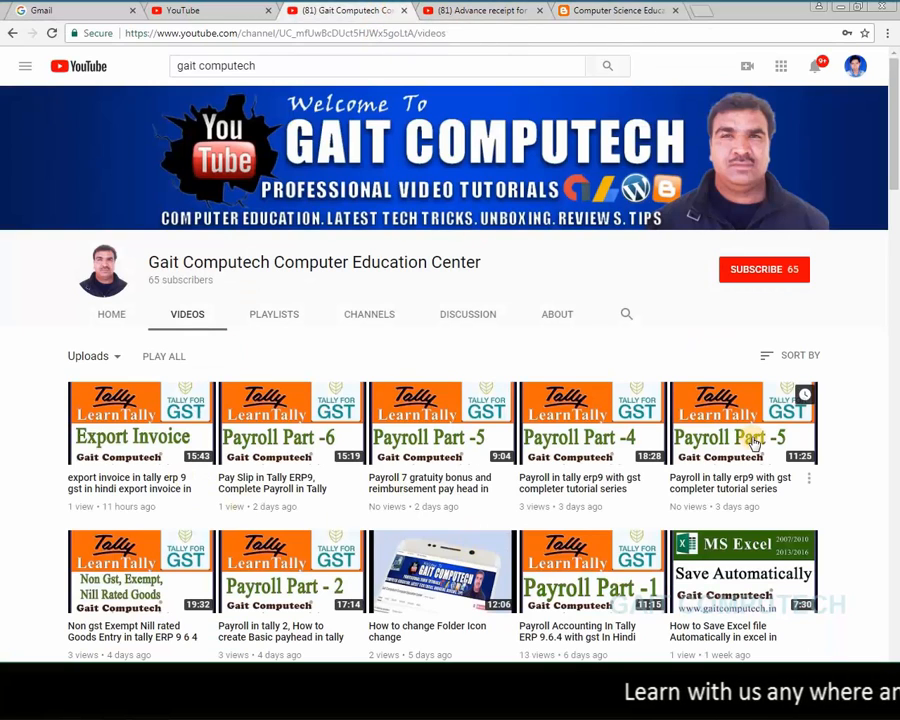
left_click(582, 8)
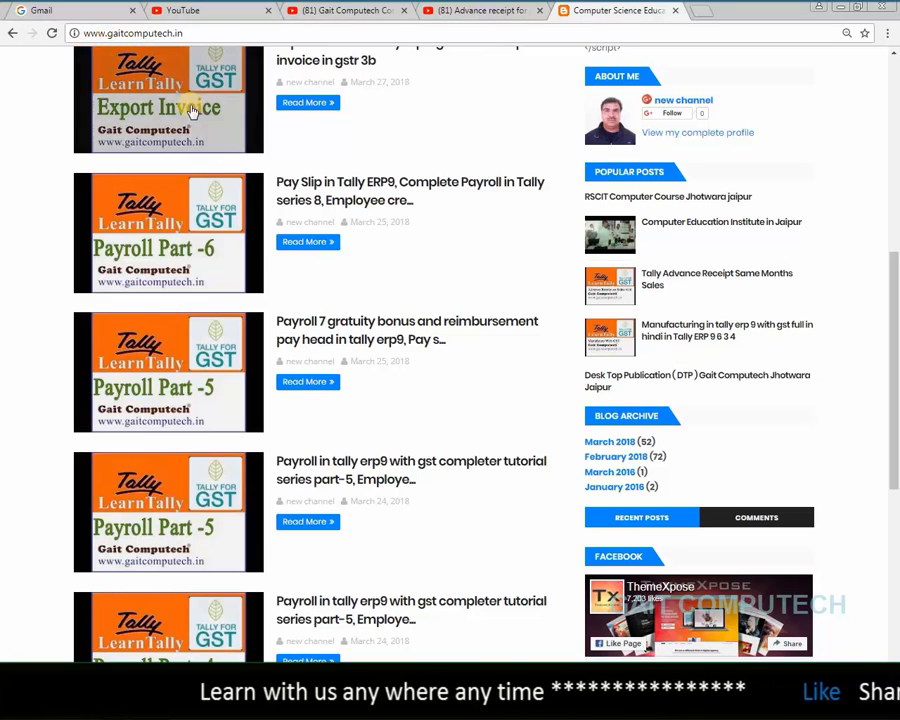
scroll(236, 350, "down", 3)
scroll(216, 525, "down", 3)
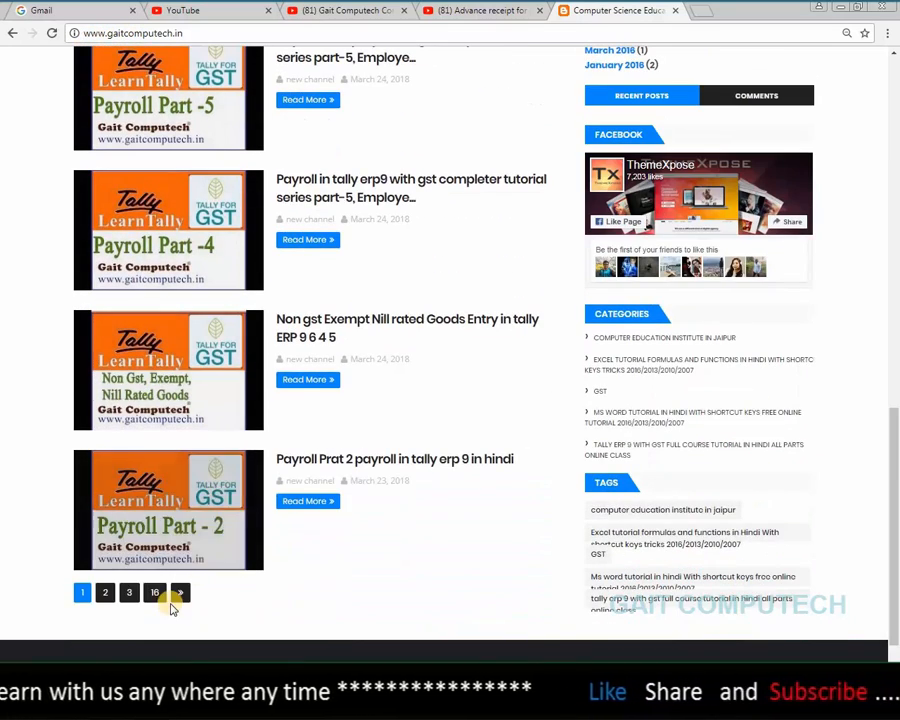
left_click(108, 593)
scroll(297, 487, "up", 1)
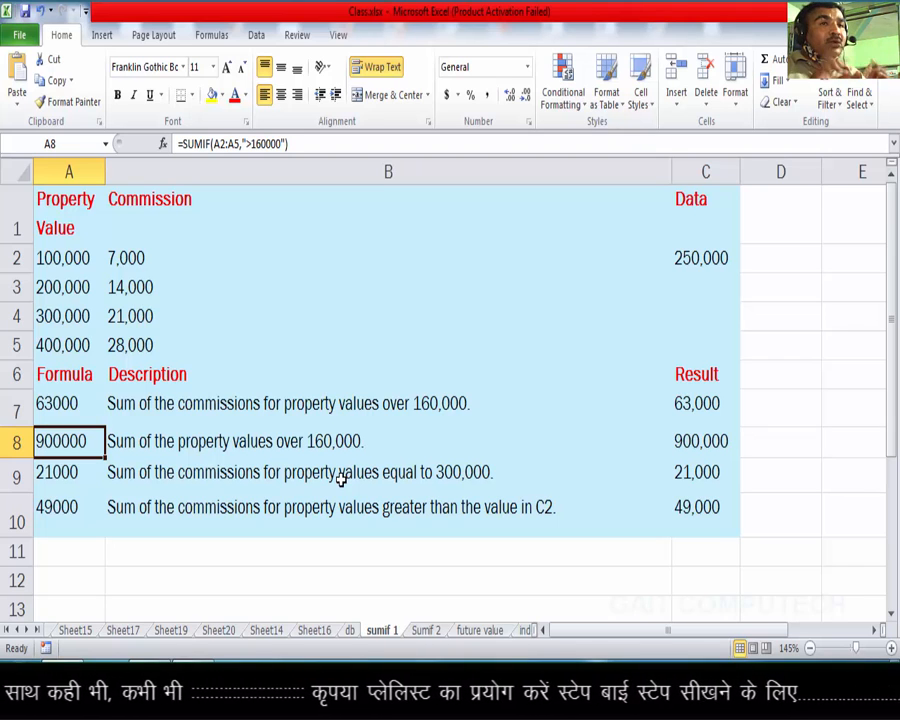
Step: Examine the 300,000 property value in A4, its commission in B4, and the SUMIF formula in A9
left_click(44, 315)
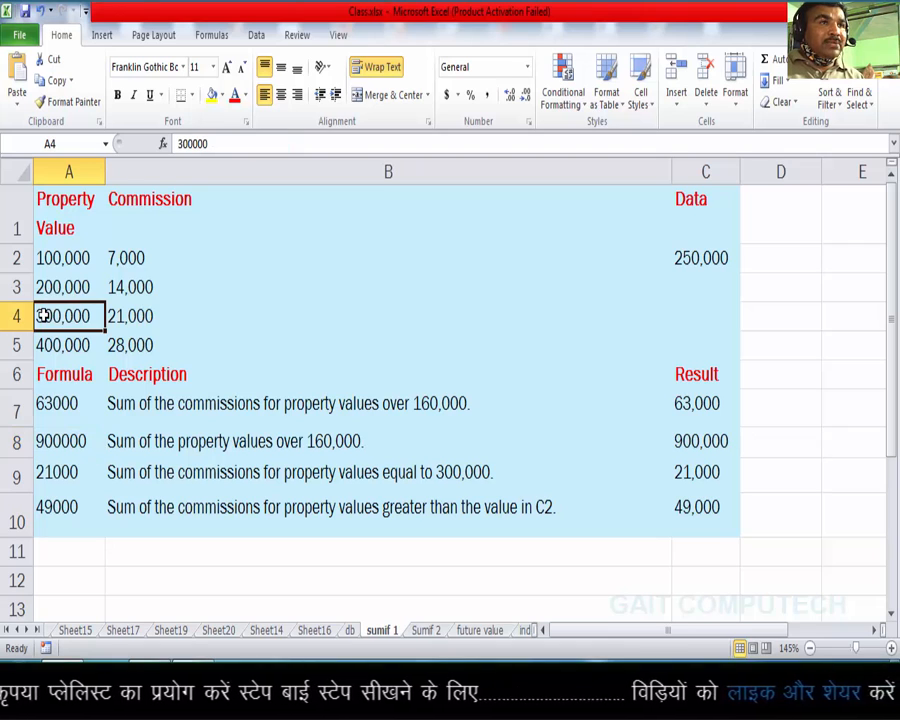
left_click(112, 315)
left_click(67, 315)
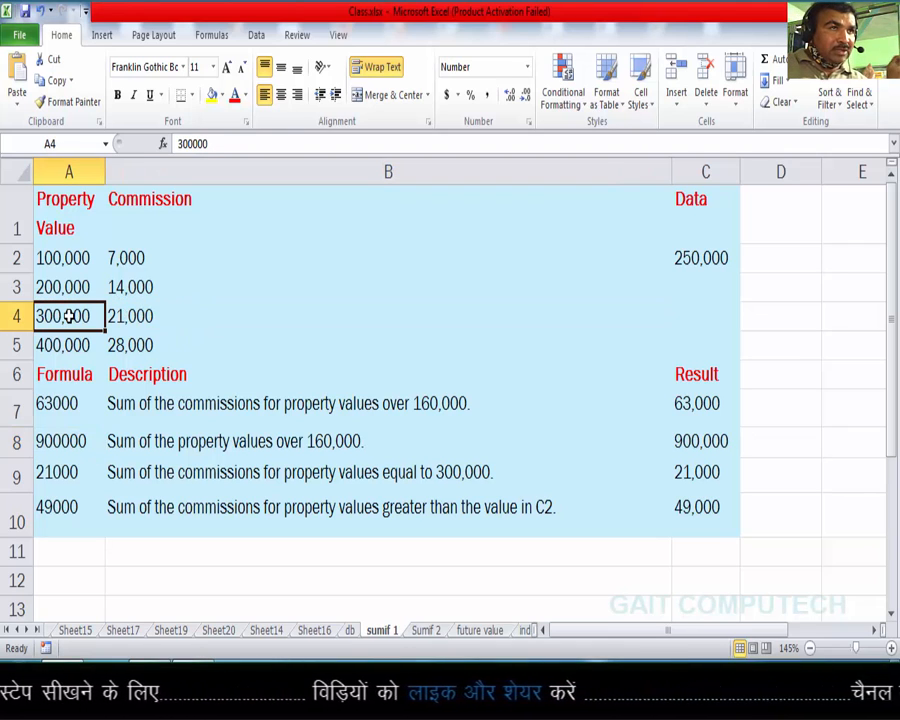
double_click(75, 472)
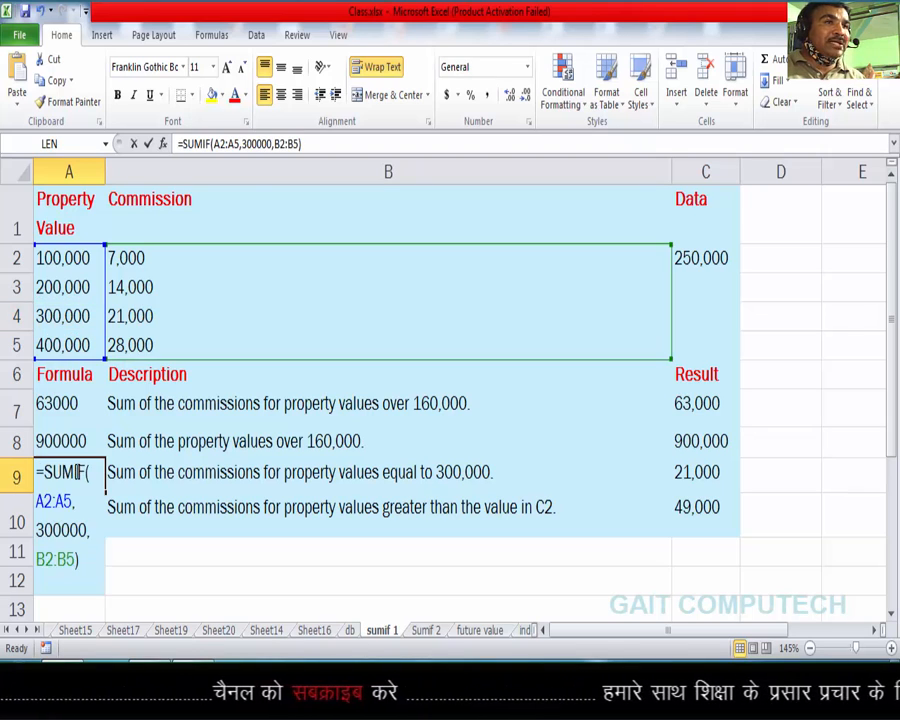
key("Escape")
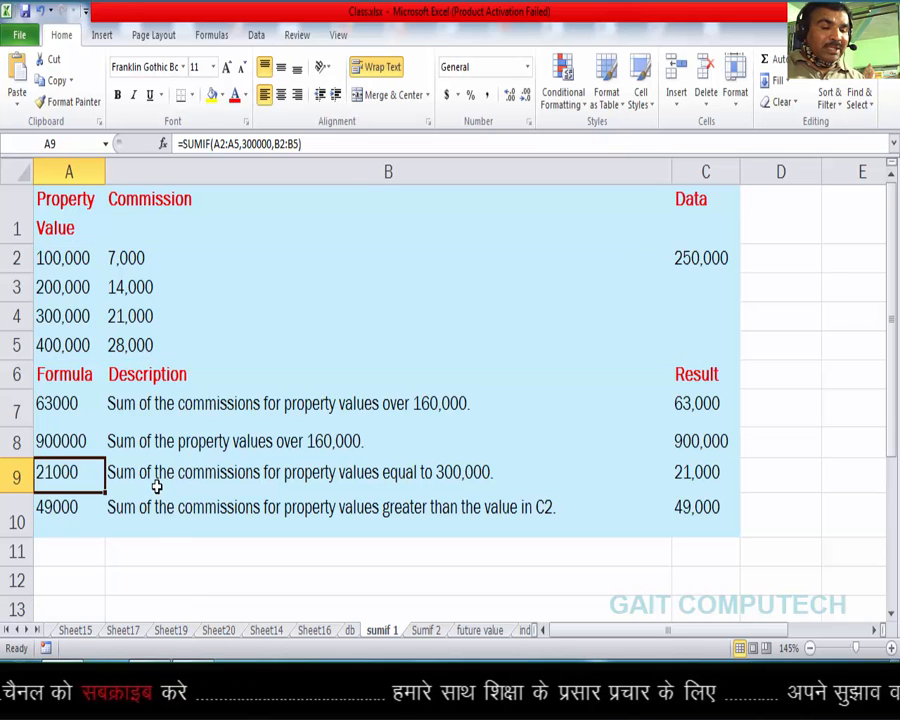
key("F2")
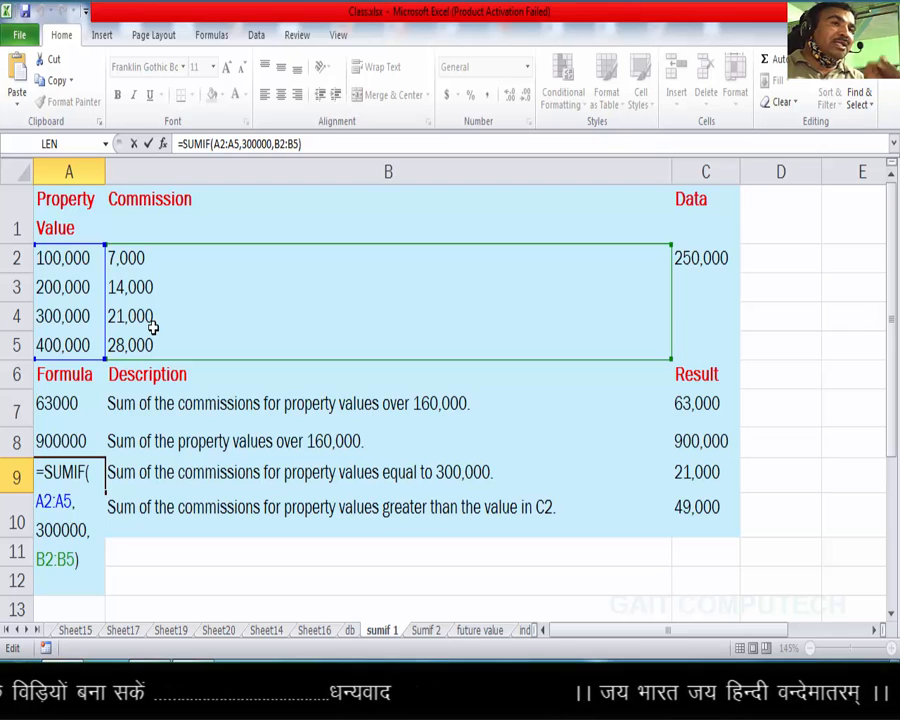
key("Return")
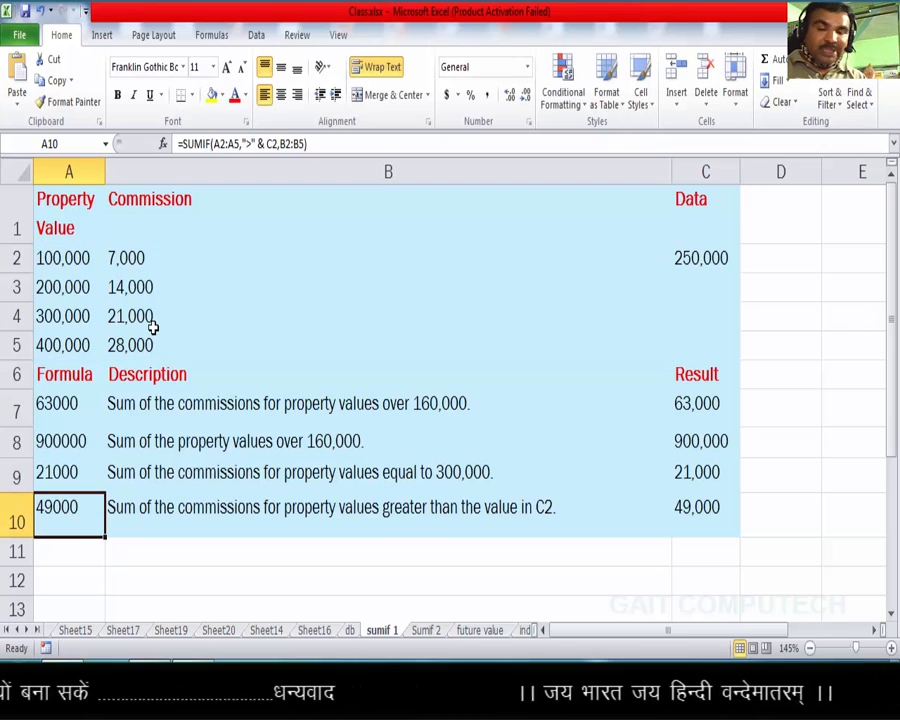
Step: Check the commission in B4 for the property value in A4 against the range, criteria and sum range of A9's formula
left_click(87, 318)
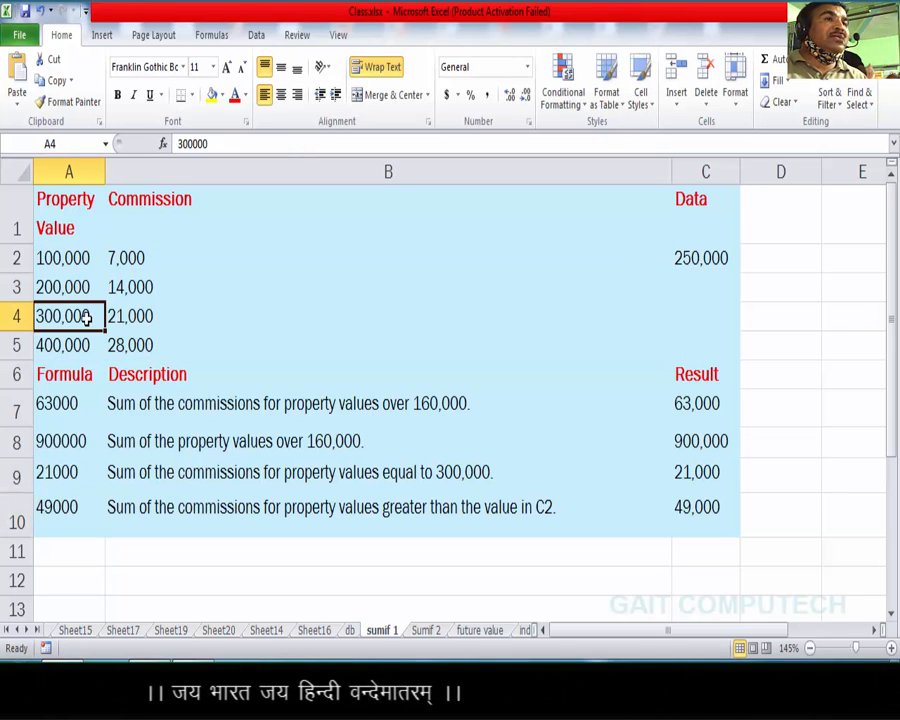
left_click(123, 318)
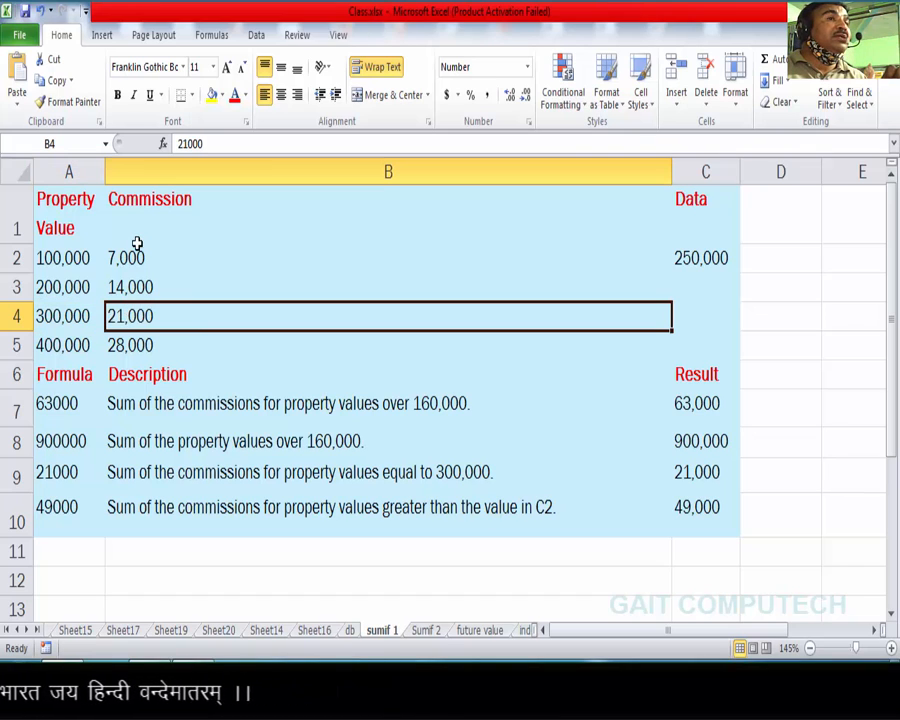
left_click(74, 472)
double_click(74, 472)
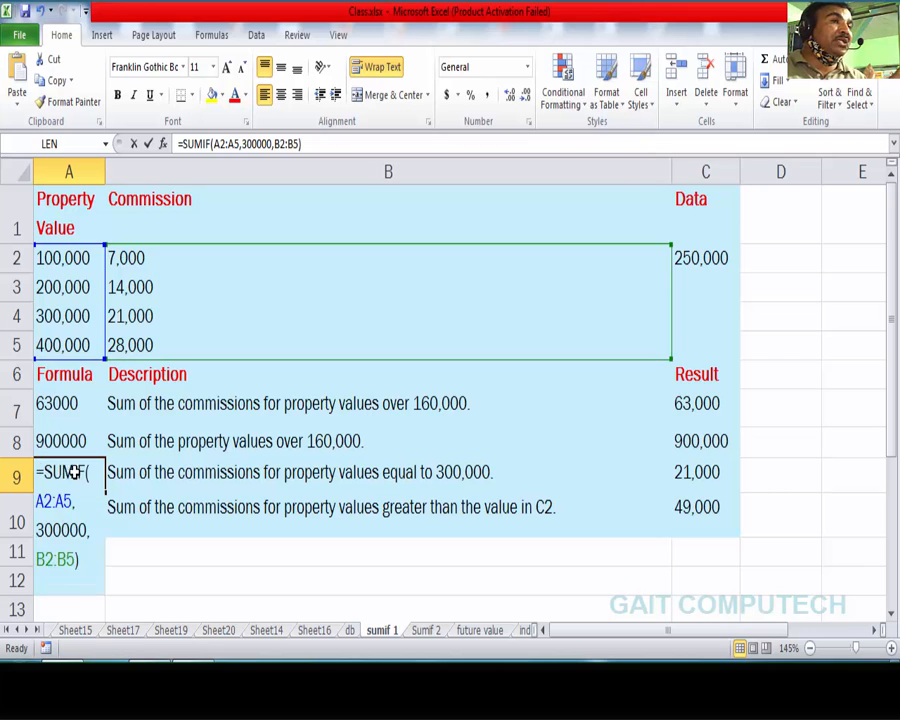
key("Escape")
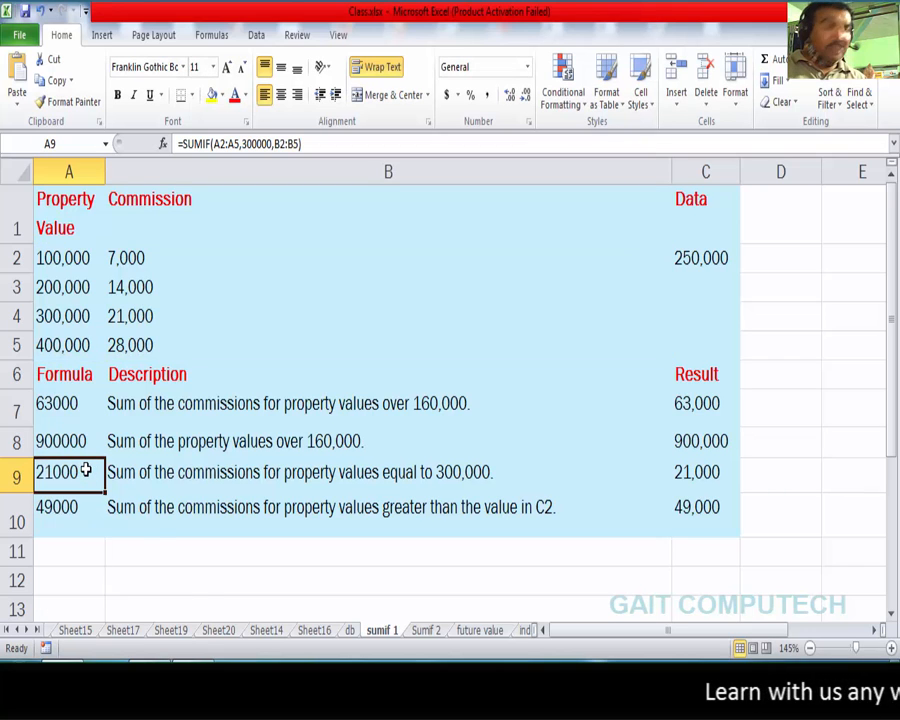
Step: Clear A9 and rebuild its formula as =SUMIF(A2:A5,300000,B2:B5) to sum commissions for property values equal to 300,000
key("Delete")
type("=")
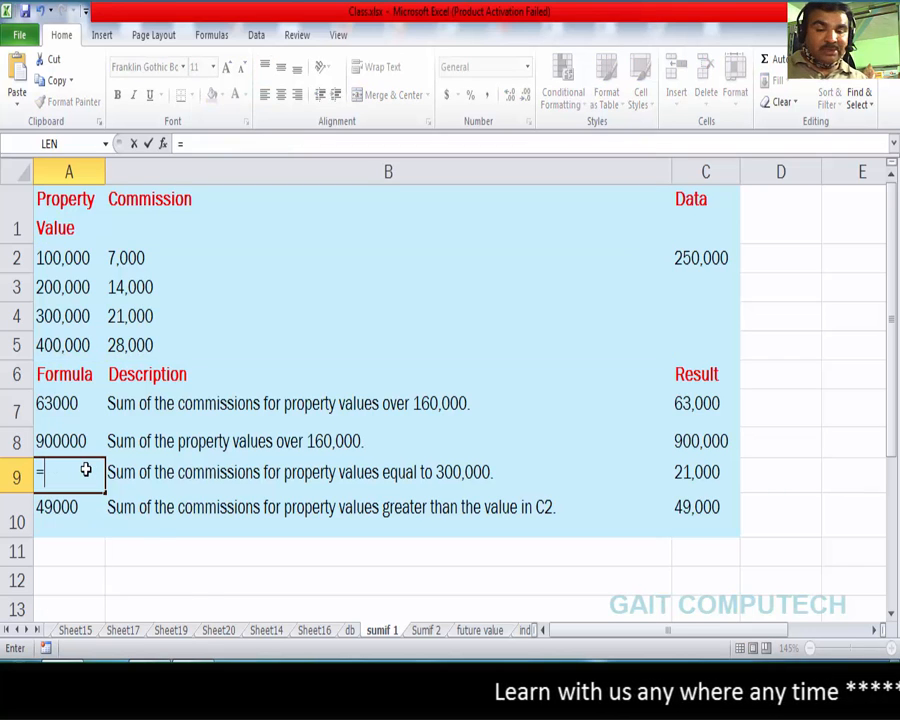
type("sumif")
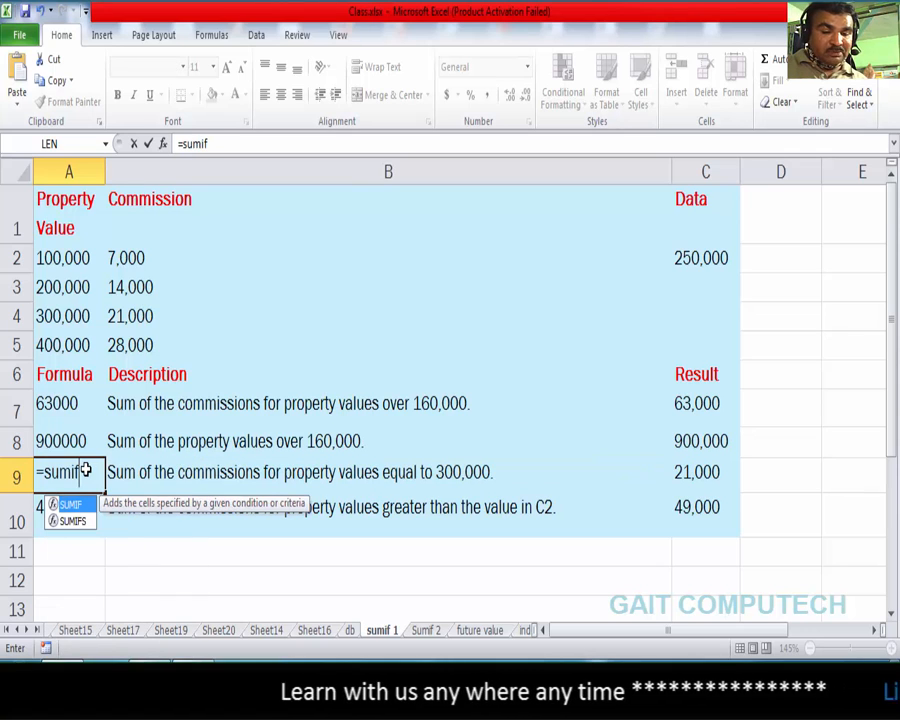
type("(")
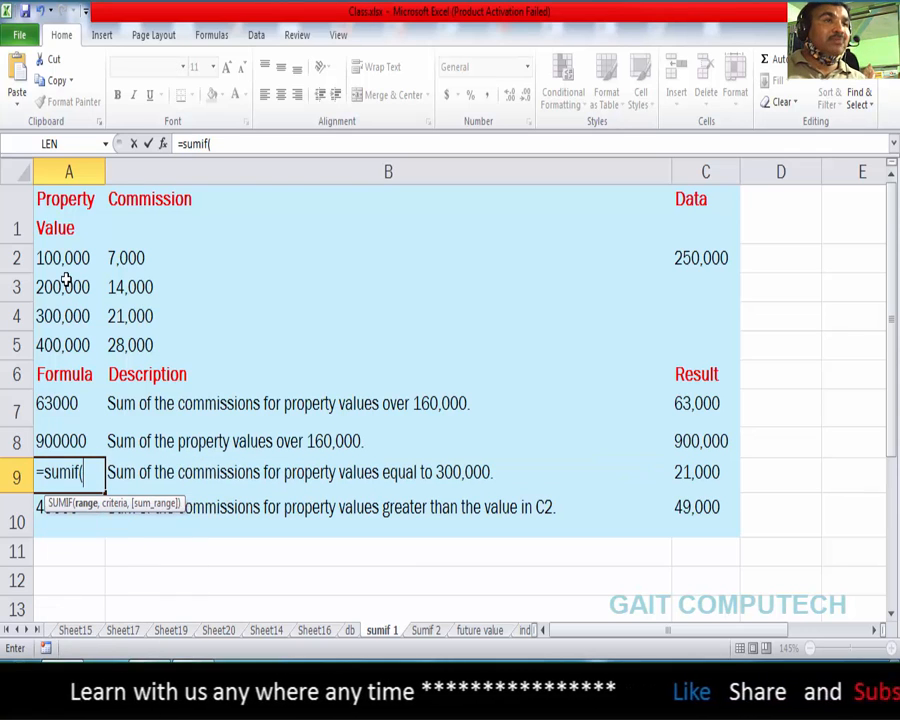
left_click_drag(66, 258, 65, 345)
type(",")
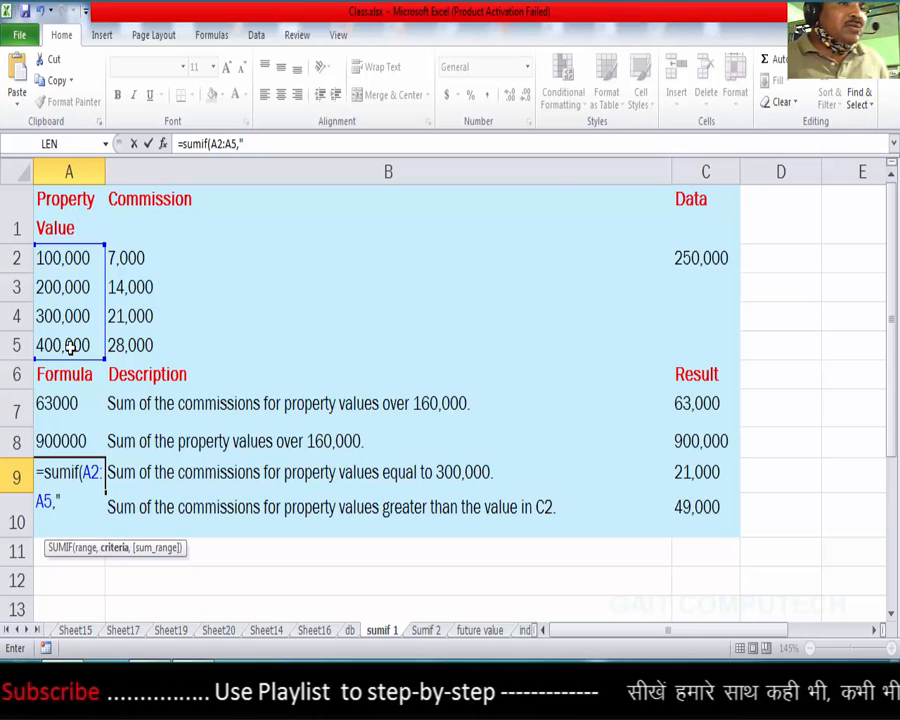
type("30")
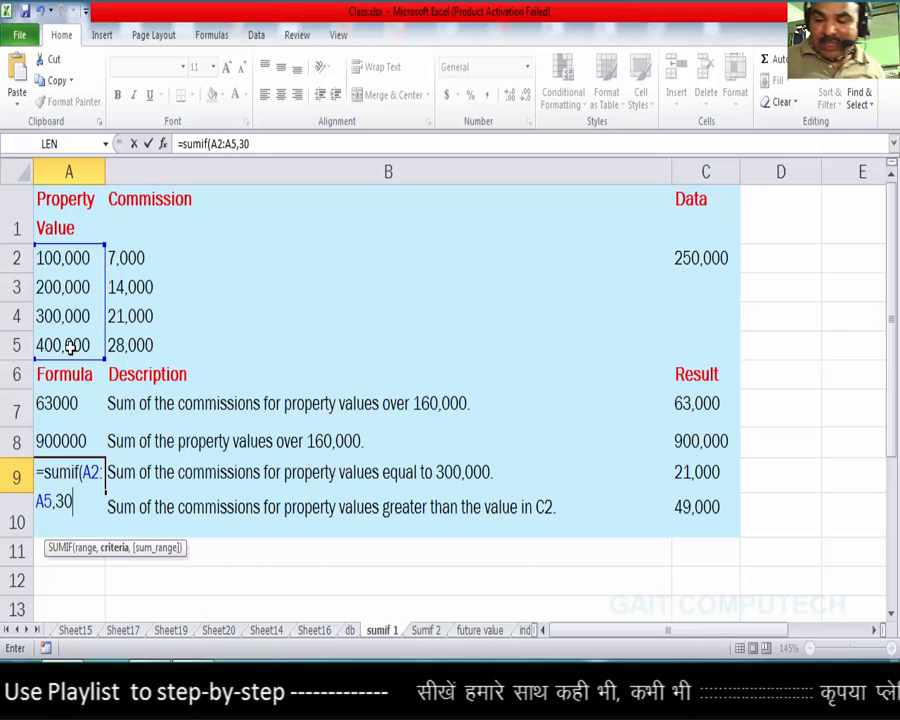
type("0000")
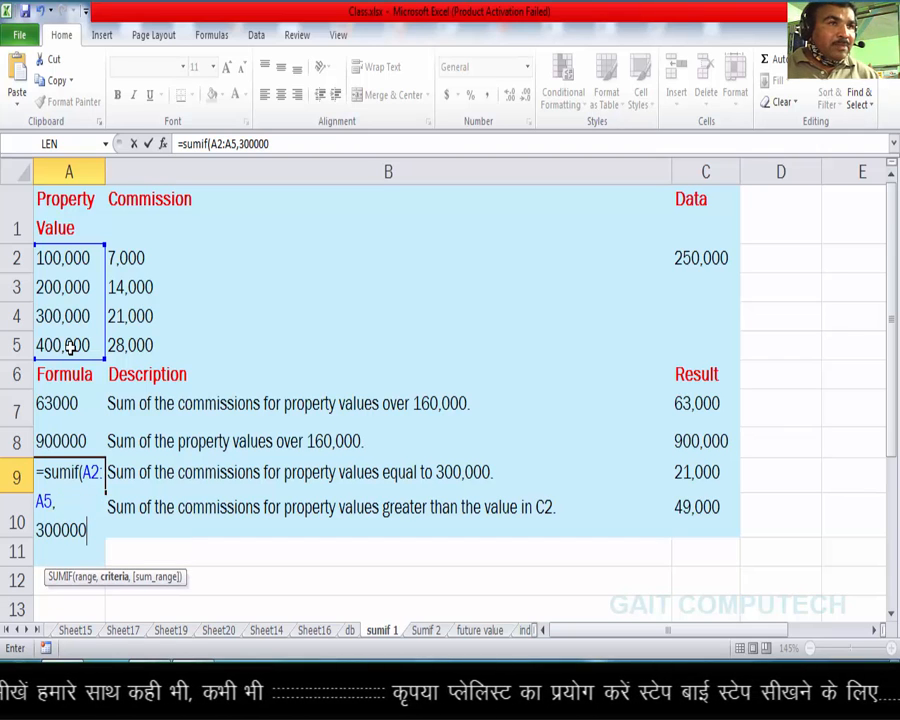
type(",")
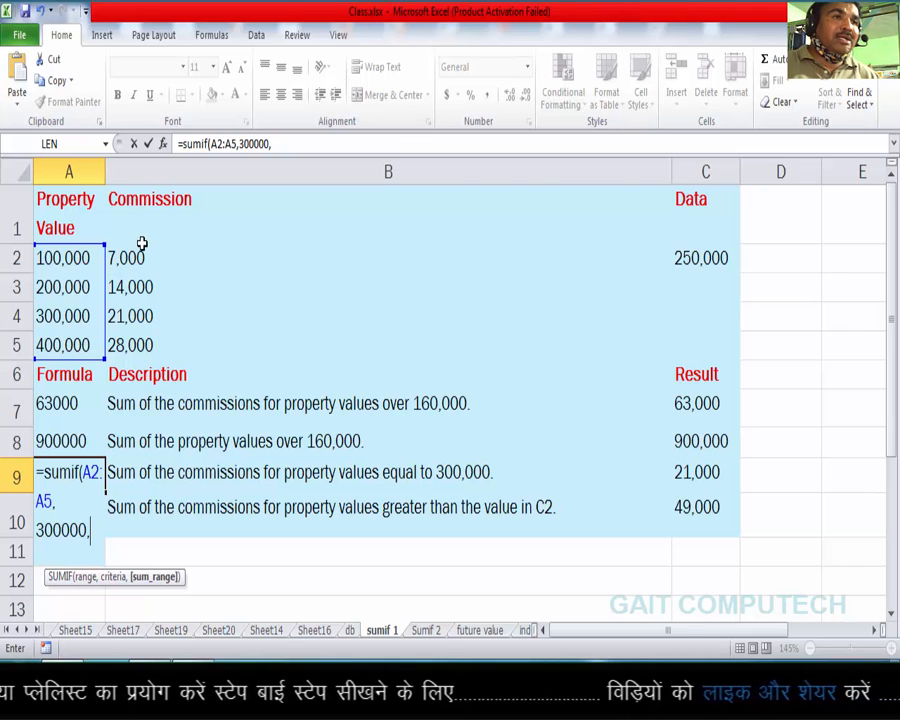
left_click_drag(141, 250, 144, 333)
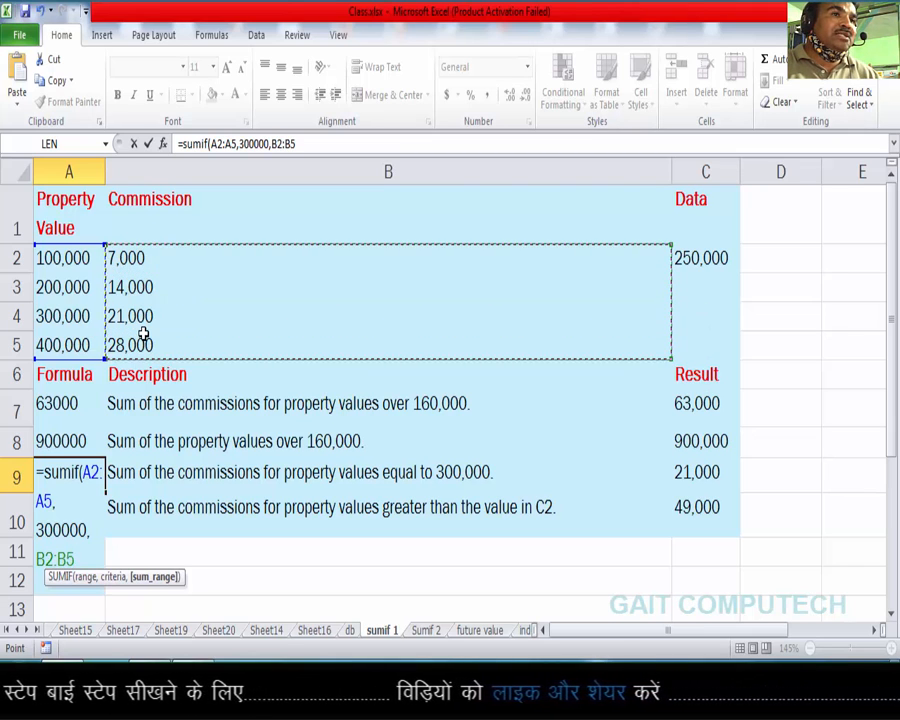
type(")")
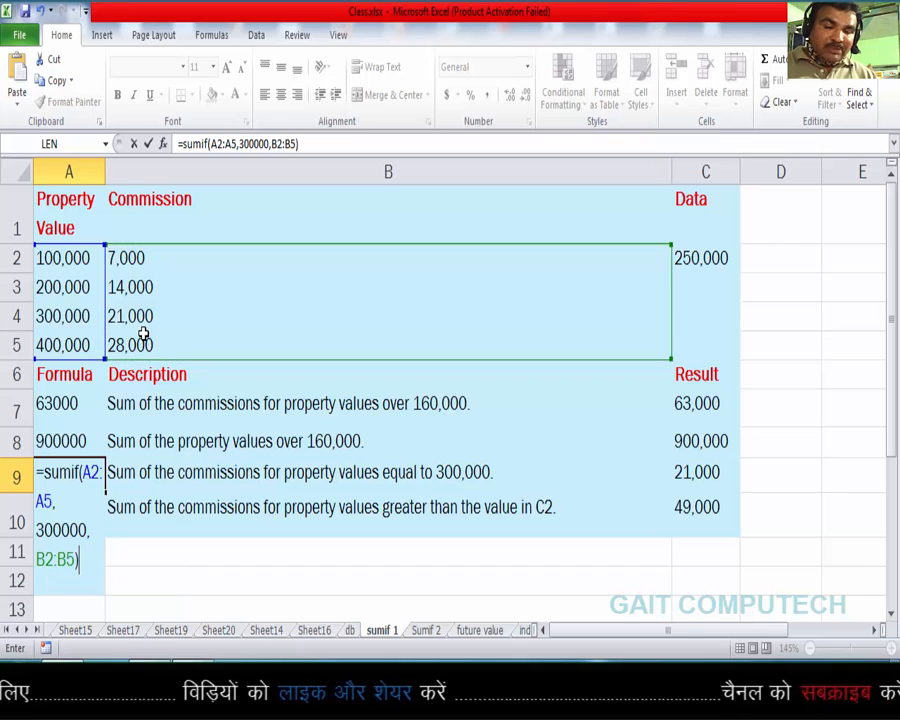
key("Return")
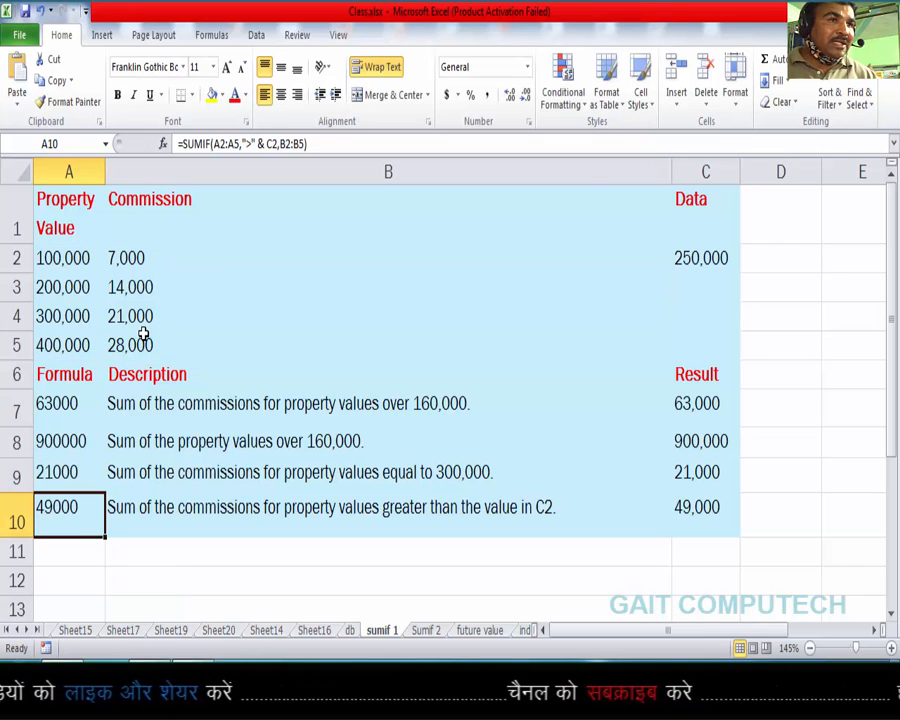
Step: Compare the property value in A4 and its commission in B4 with the rebuilt SUMIF formula's result in A9
left_click(66, 316)
left_click(112, 316)
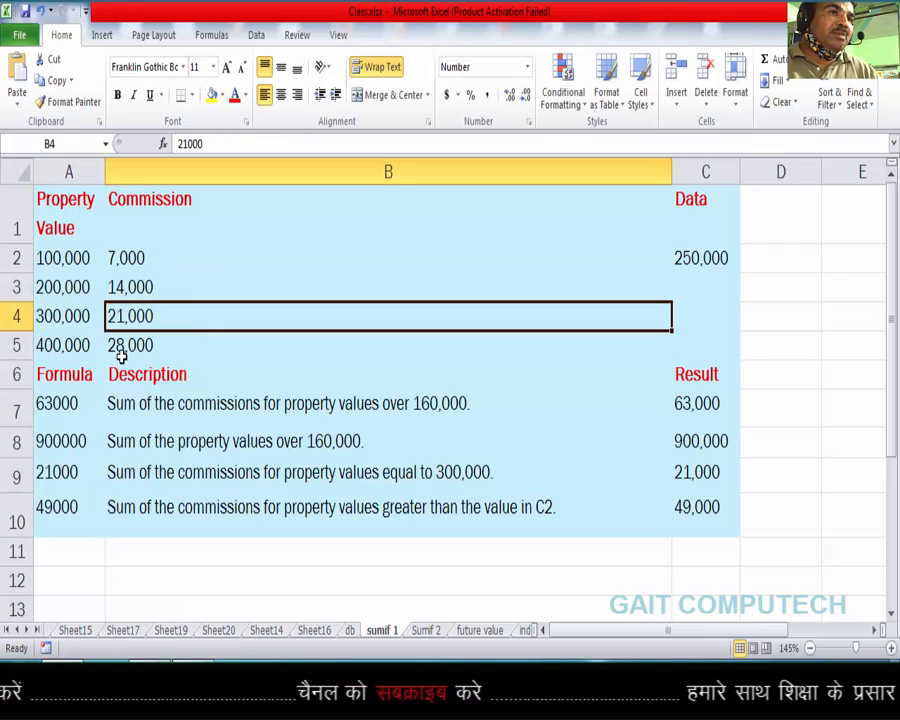
left_click(68, 470)
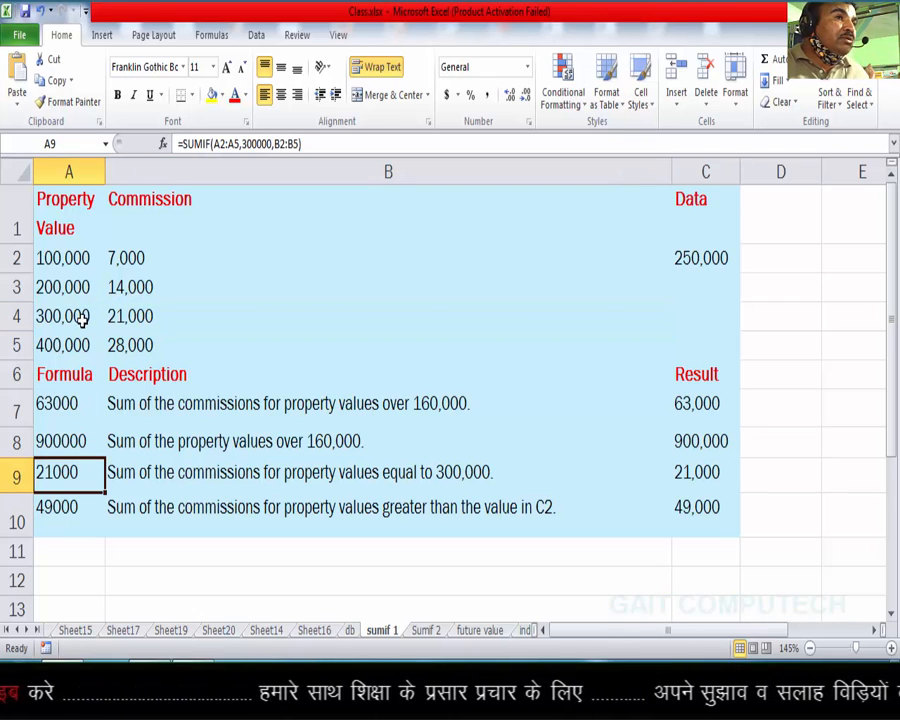
Step: Examine the description in B10, the comparison value in C2, and the SUMIF formula in A10 that refers to it
left_click(166, 512)
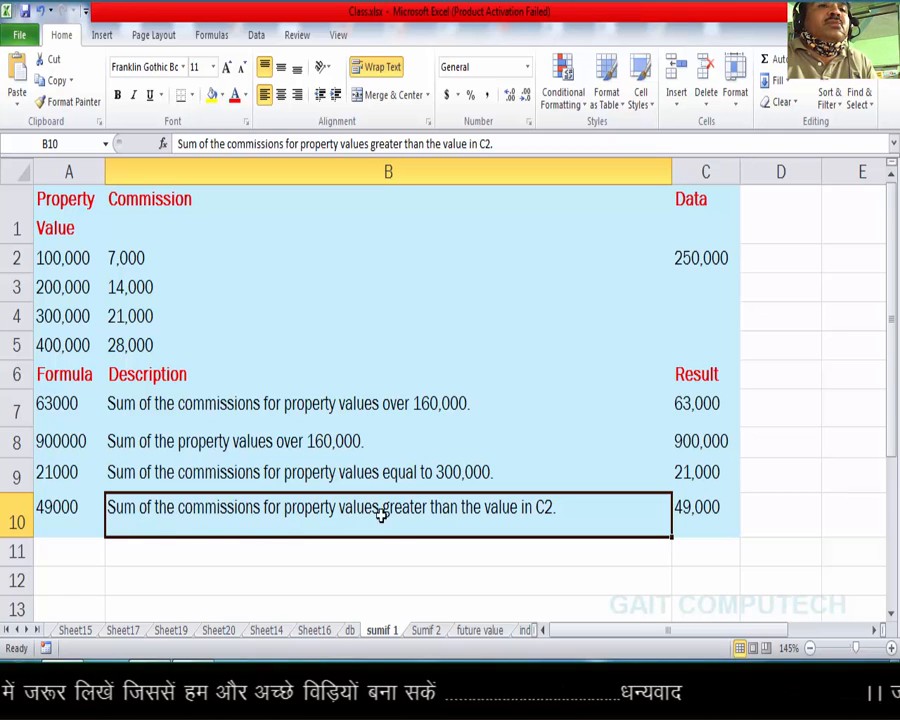
left_click(710, 255)
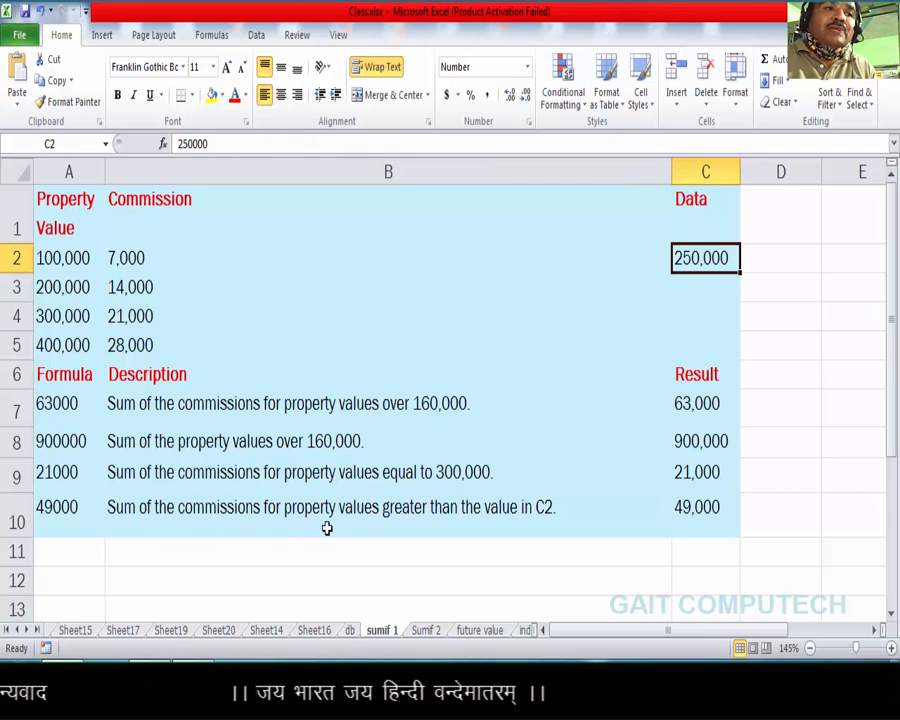
double_click(700, 259)
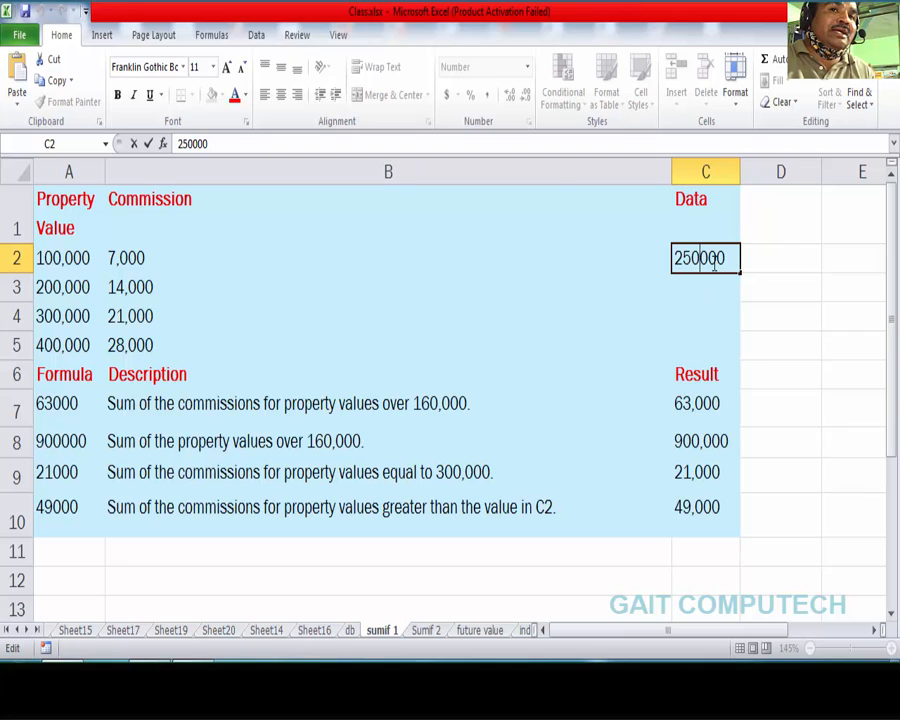
key("Escape")
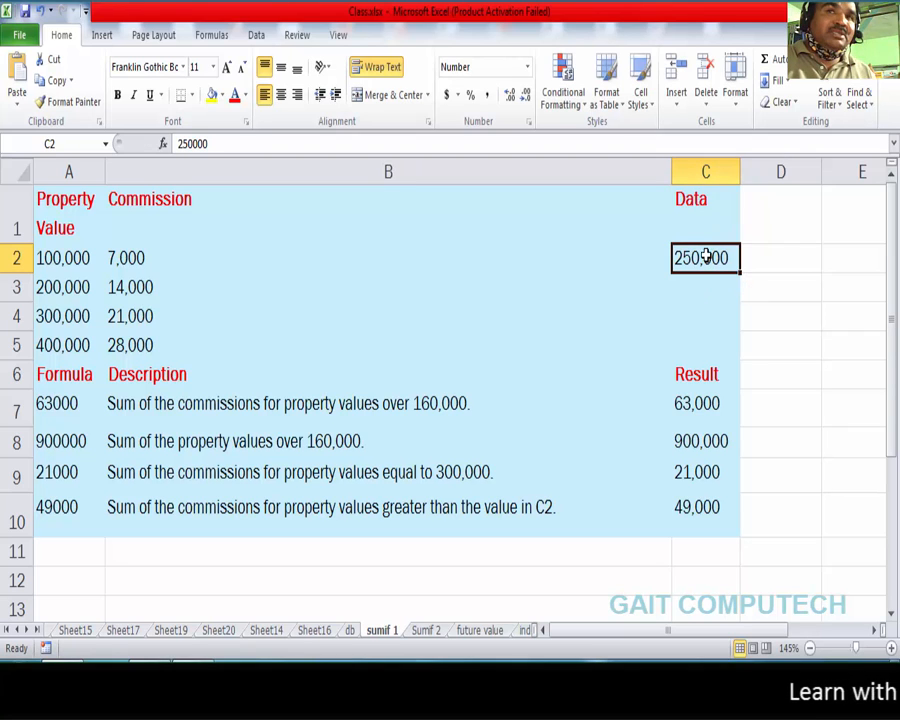
left_click(55, 510)
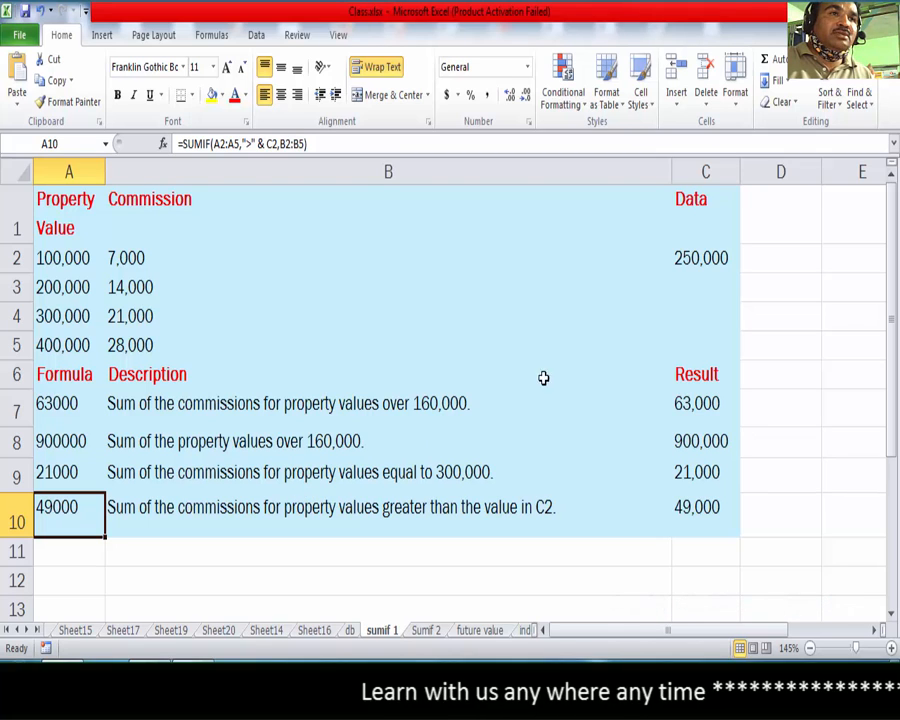
left_click(688, 257)
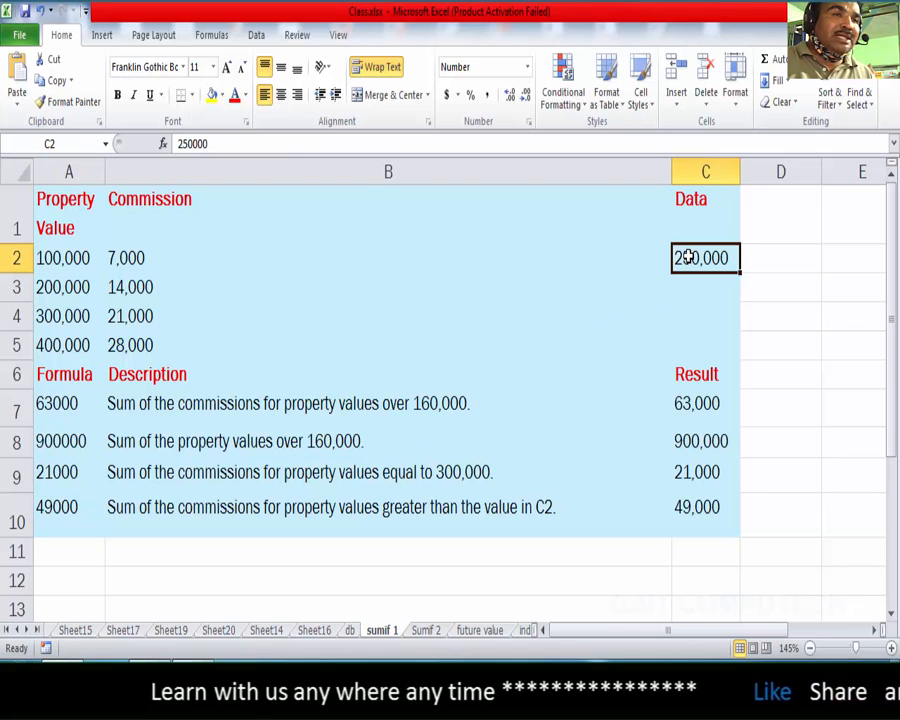
Step: Check the property values above C2 in A4:A5 and their commissions in B4:B5 against the cell references in A10's formula
left_click(72, 320)
left_click(70, 345)
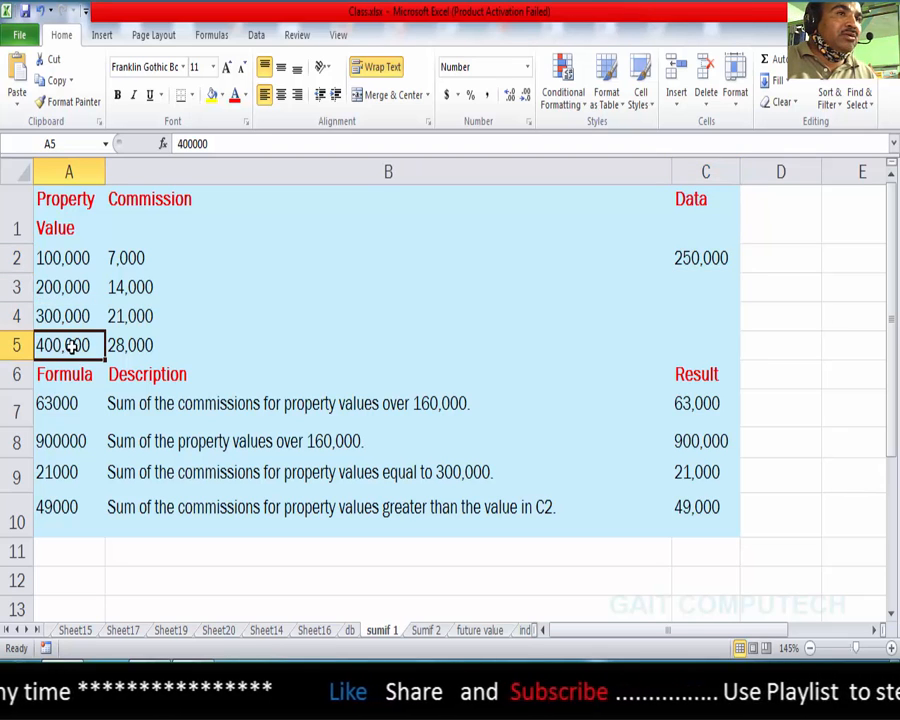
left_click_drag(124, 315, 129, 341)
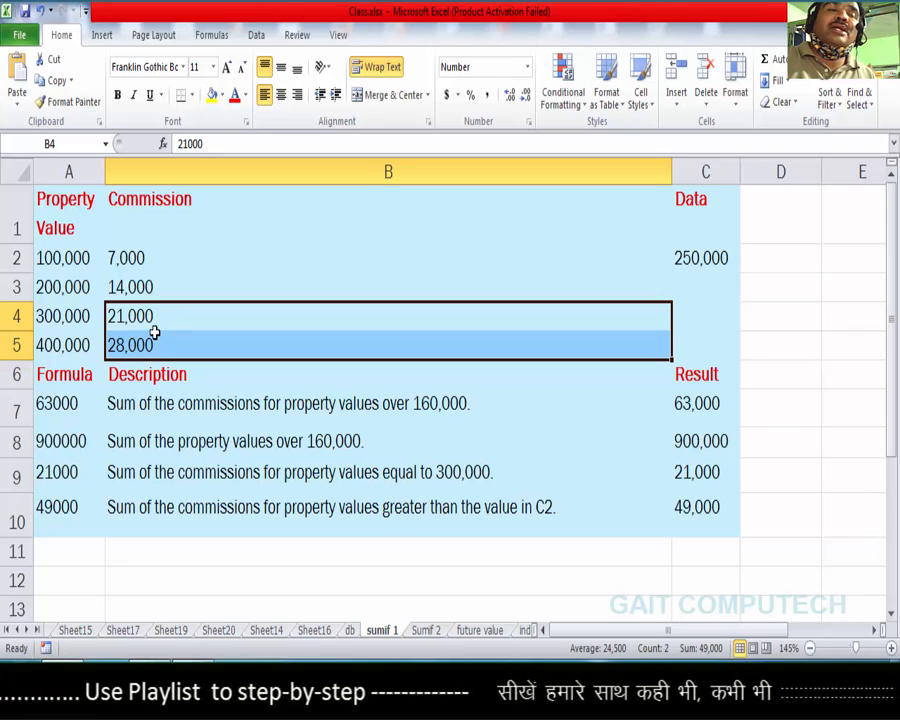
left_click(78, 511)
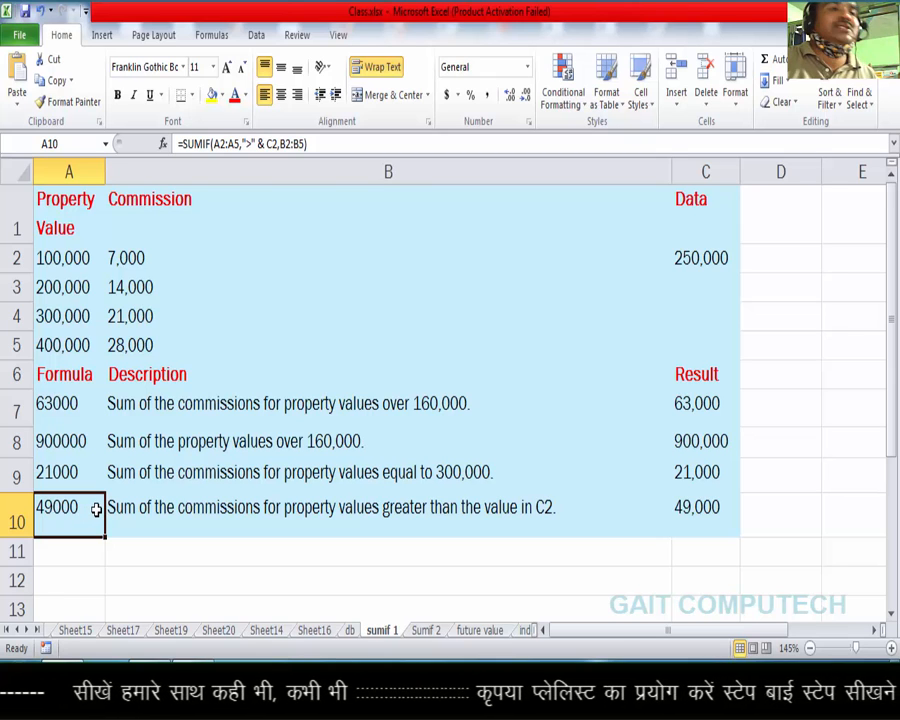
key("F2")
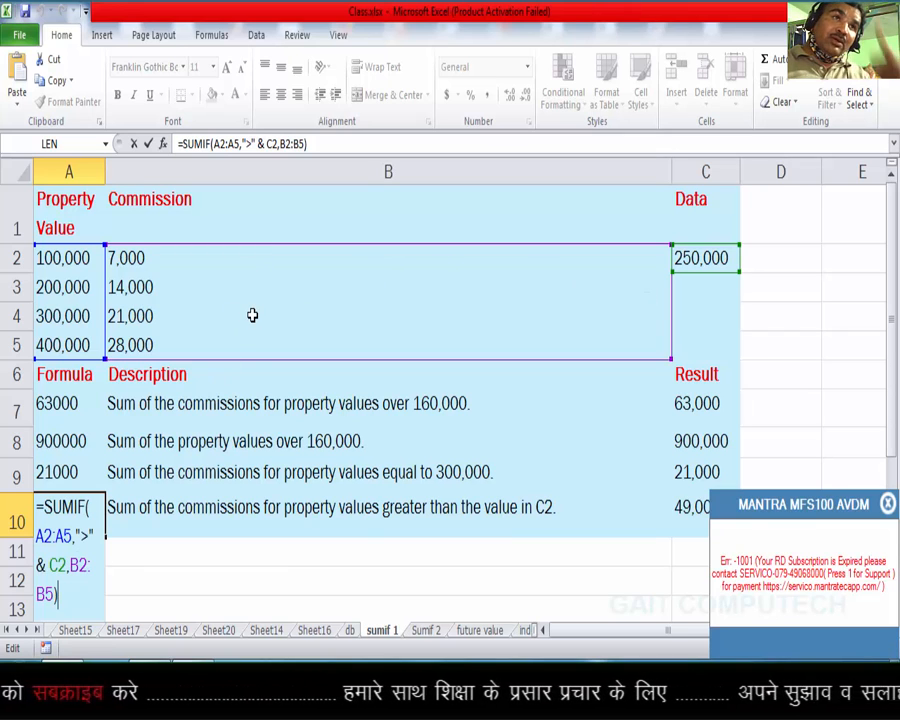
key("ctrl+Return")
Step: Clear A10 and rebuild its formula as =SUMIF(A2:A5,">"&C2,B2:B5) to sum commissions for property values greater than C2
key("Delete")
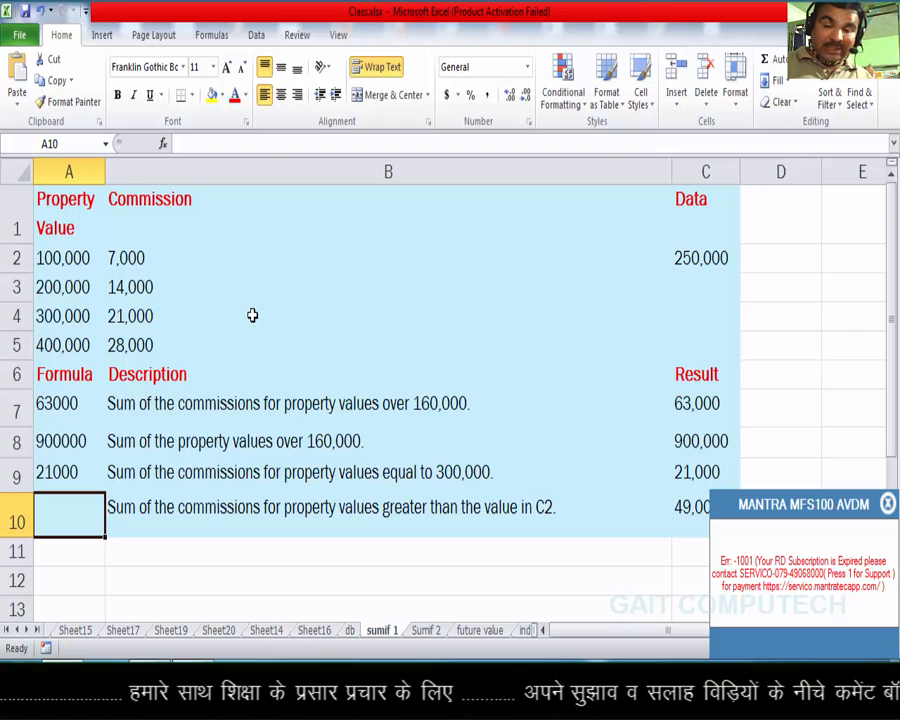
type("=sumi")
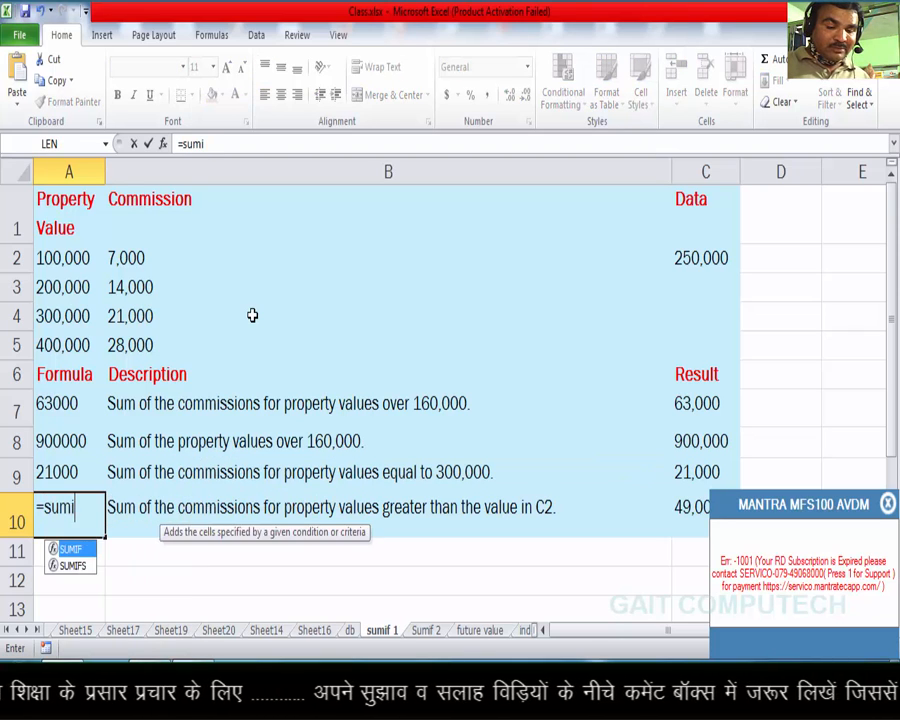
type("f(")
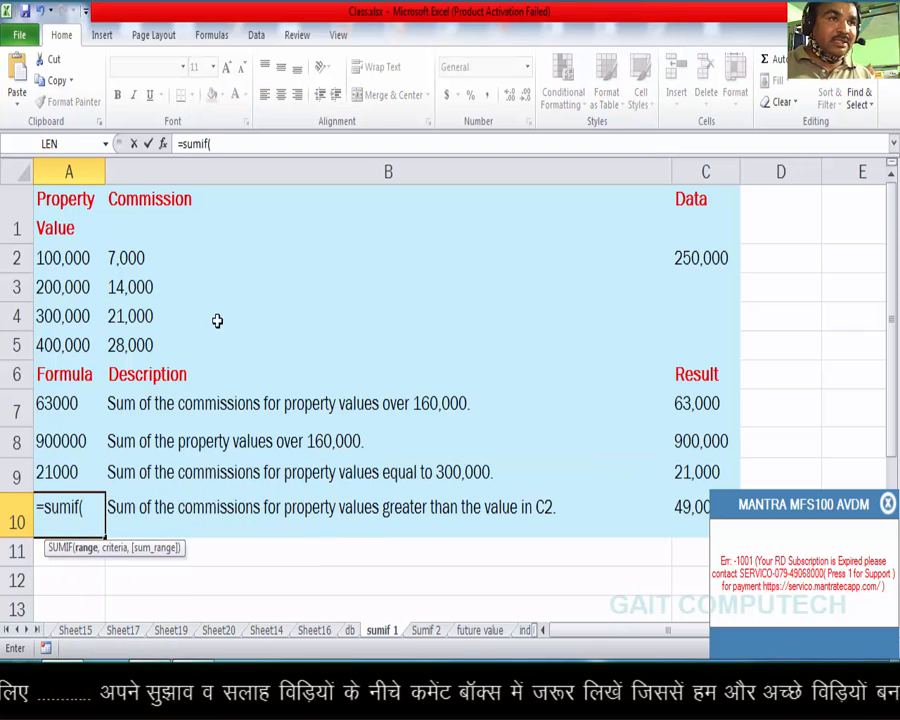
left_click_drag(84, 257, 66, 342)
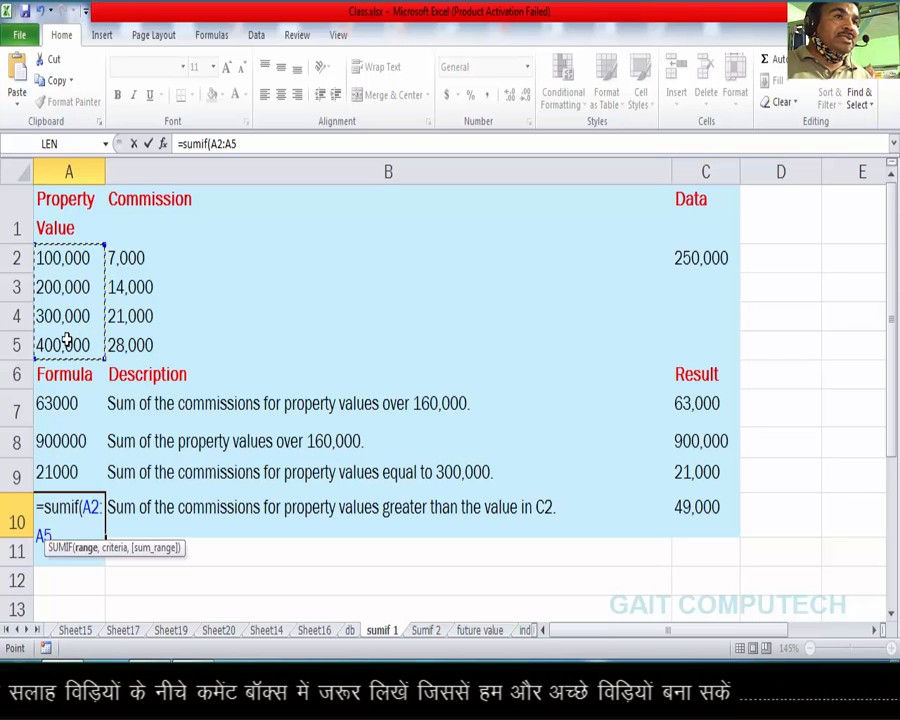
type(",\">")
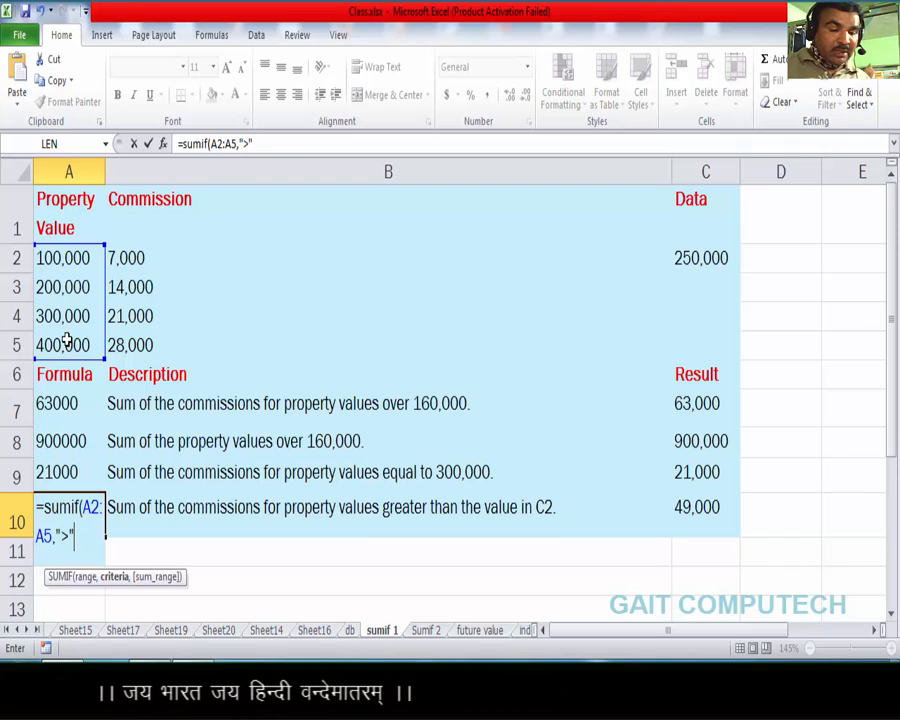
type("&")
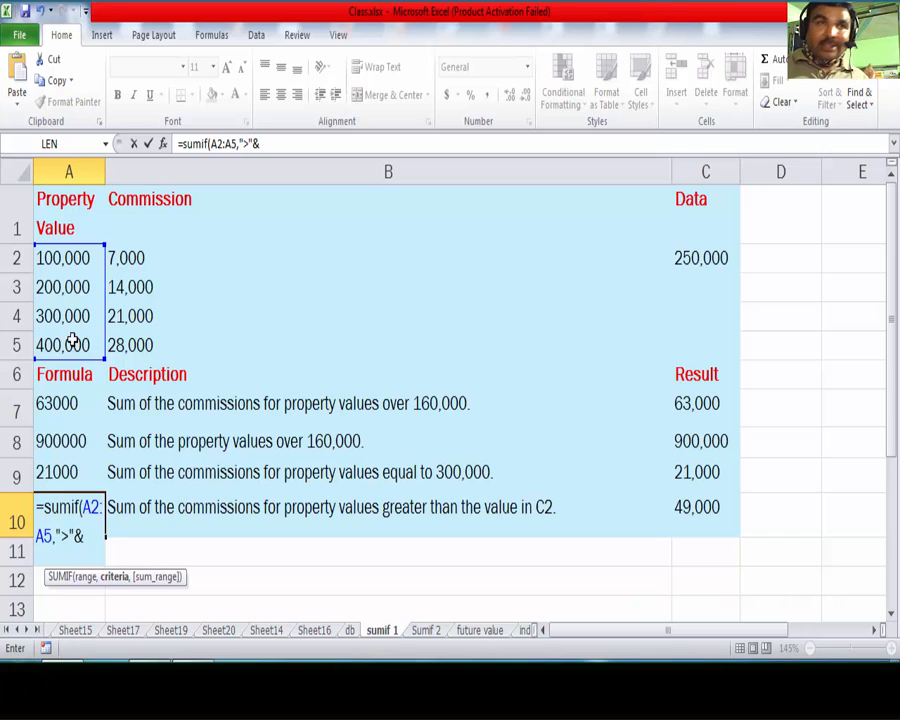
left_click(695, 262)
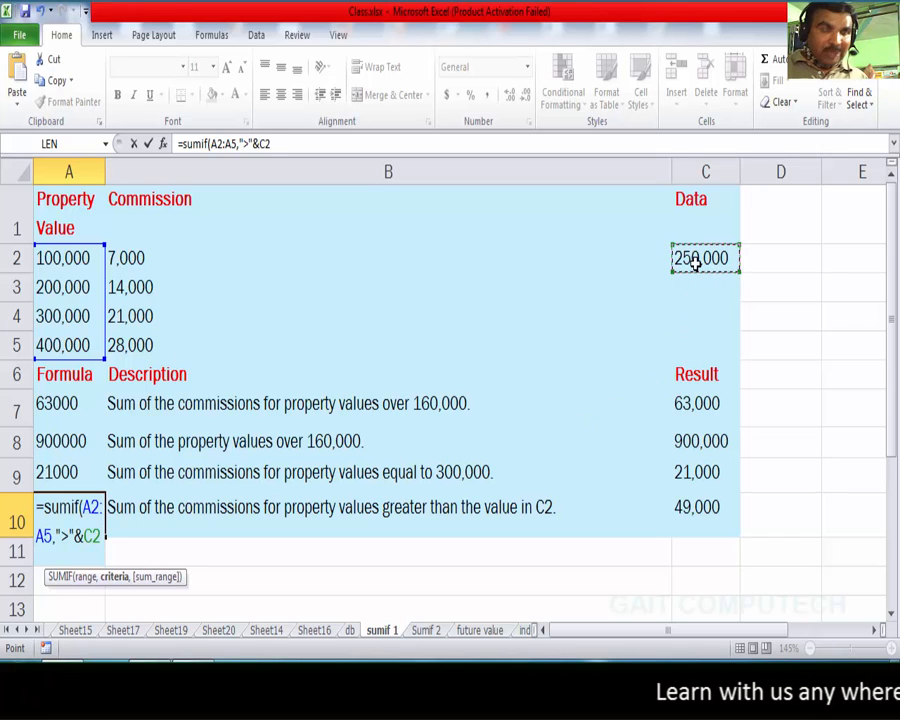
type(",")
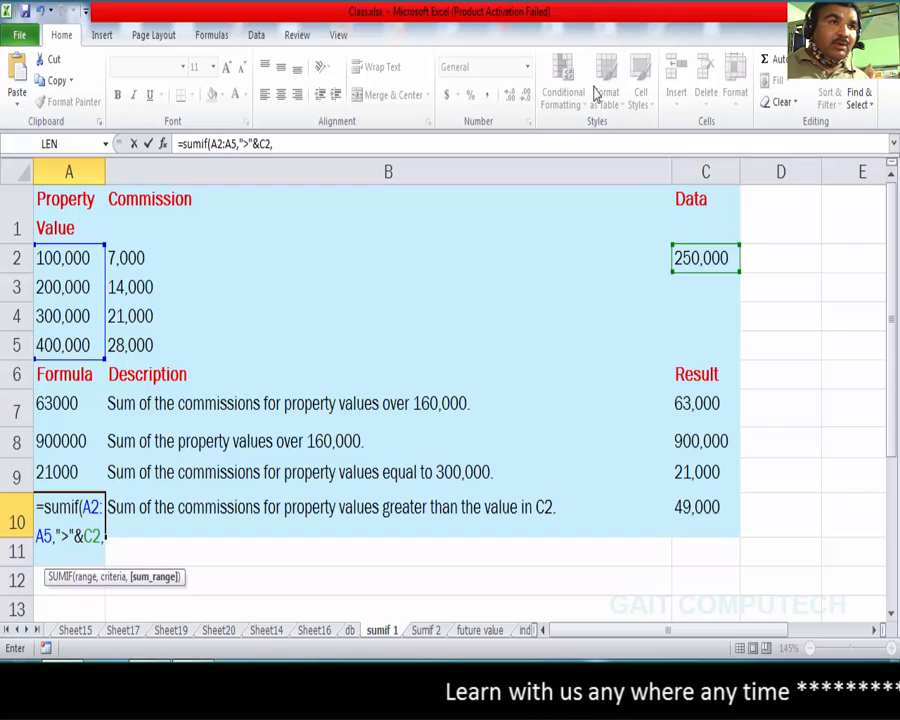
left_click_drag(120, 257, 148, 340)
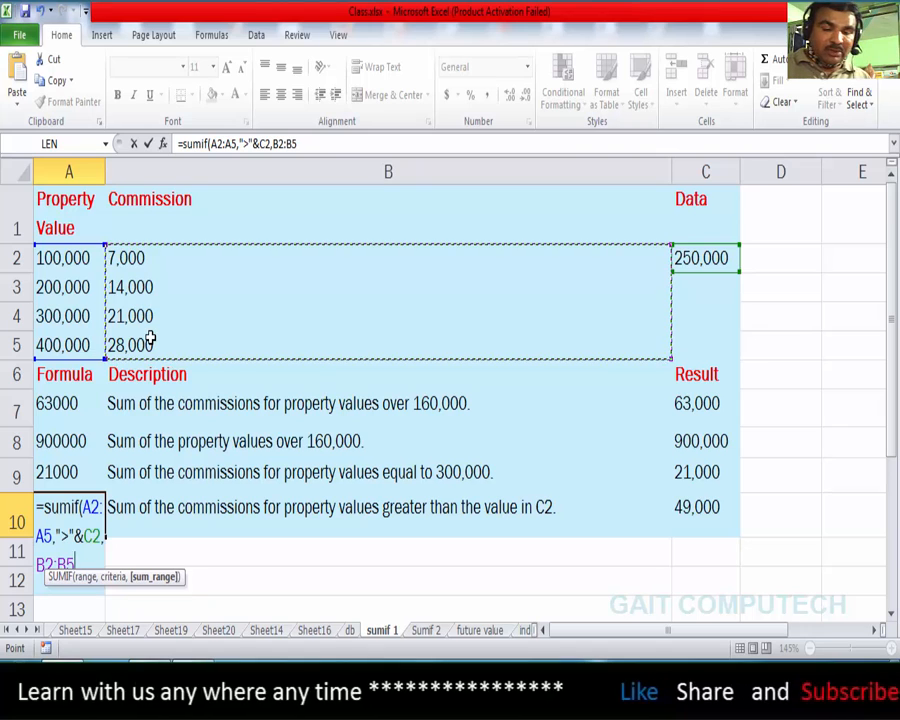
type(")")
key("Return")
key("Up")
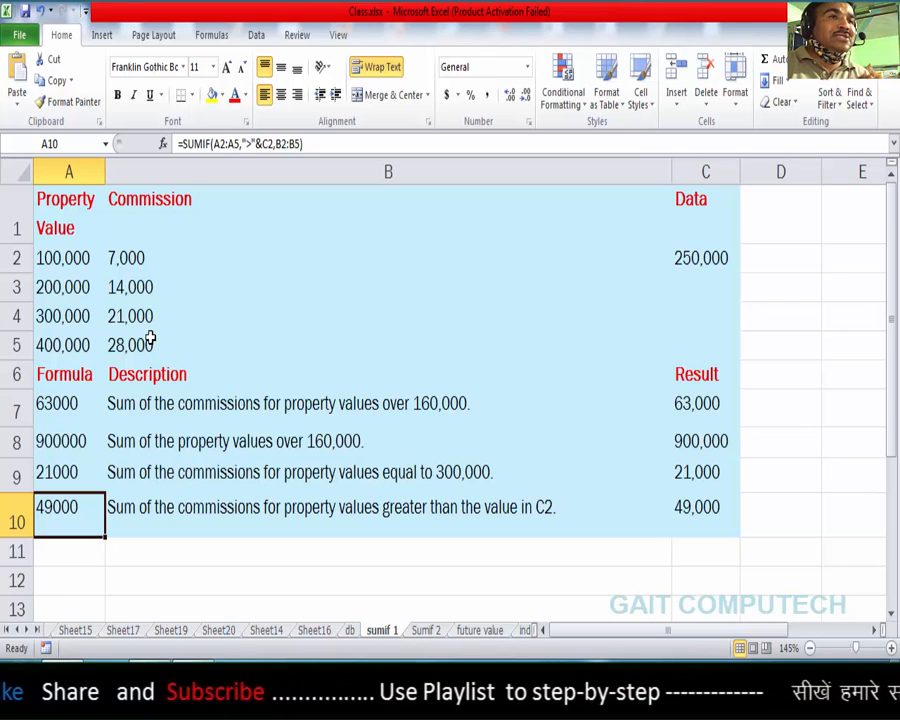
Step: Compare the commissions in B4 and B5 with the rebuilt SUMIF formula's result in A10
left_click(145, 318)
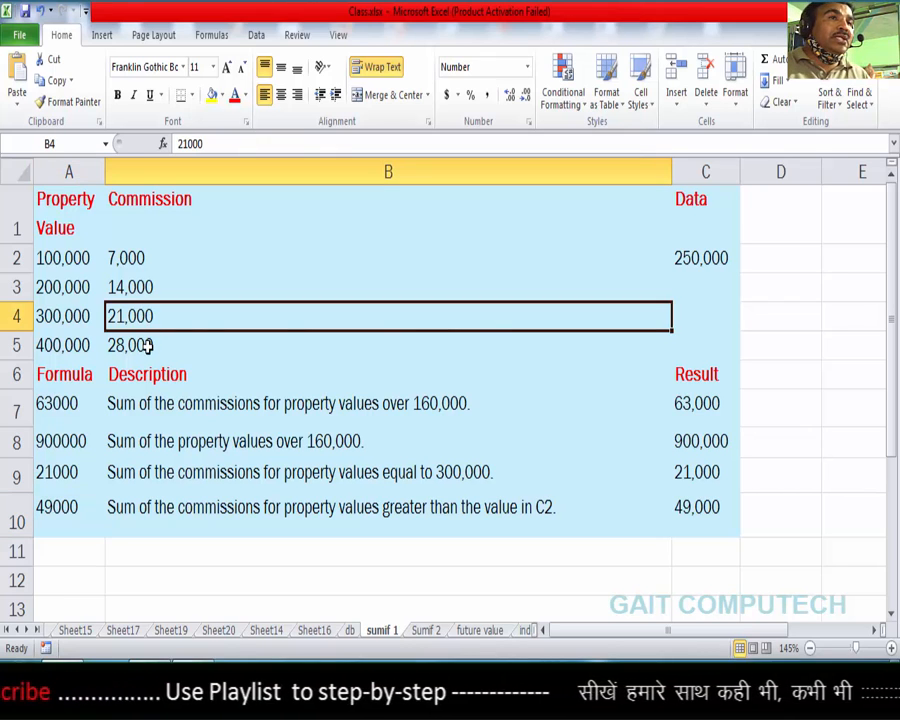
left_click(147, 345)
left_click(76, 507)
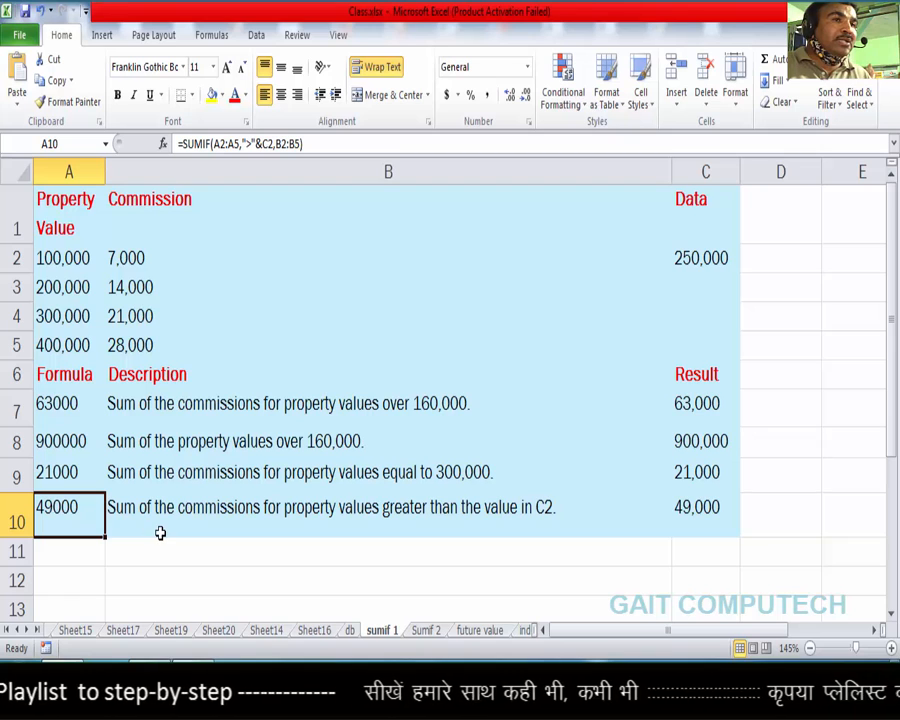
Step: Review the description in B7 and the four SUMIF formulas in A7:A10, viewing the cell references used in A7
left_click(145, 404)
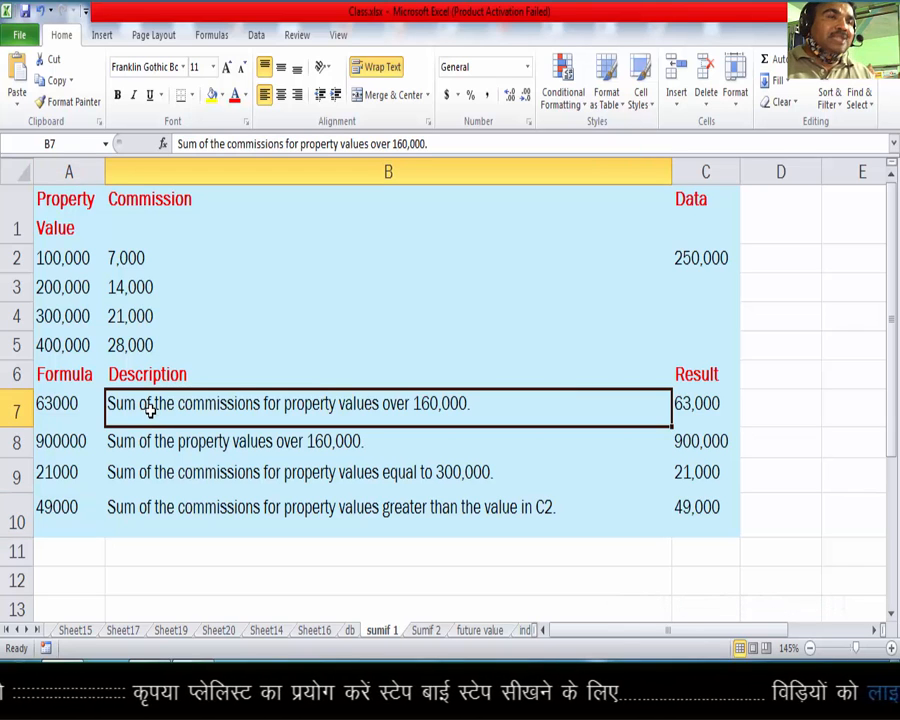
left_click(95, 405)
double_click(95, 405)
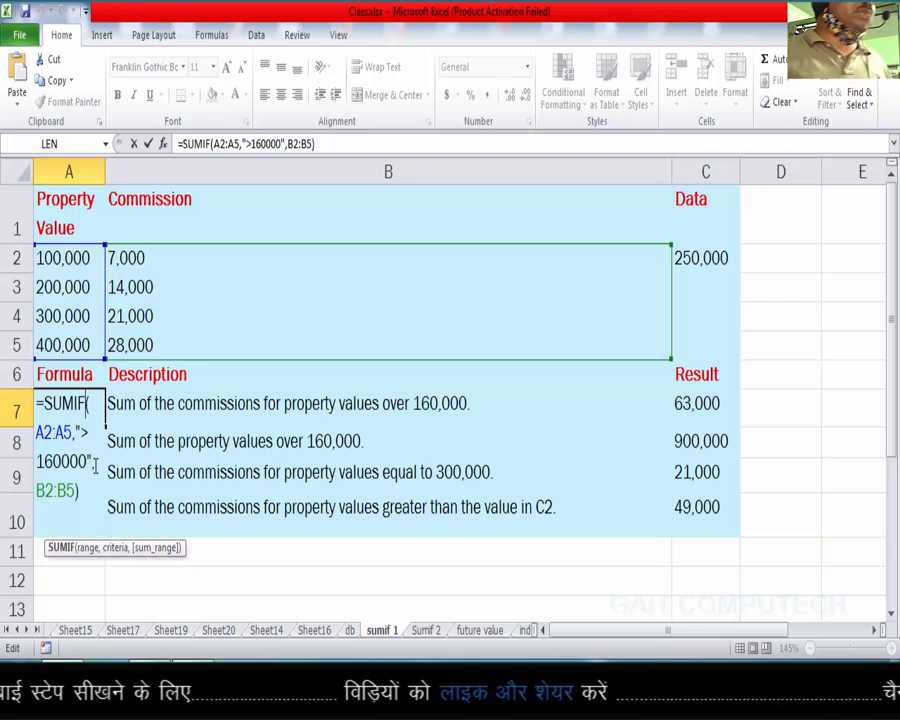
key("Escape")
left_click(72, 450)
left_click(72, 468)
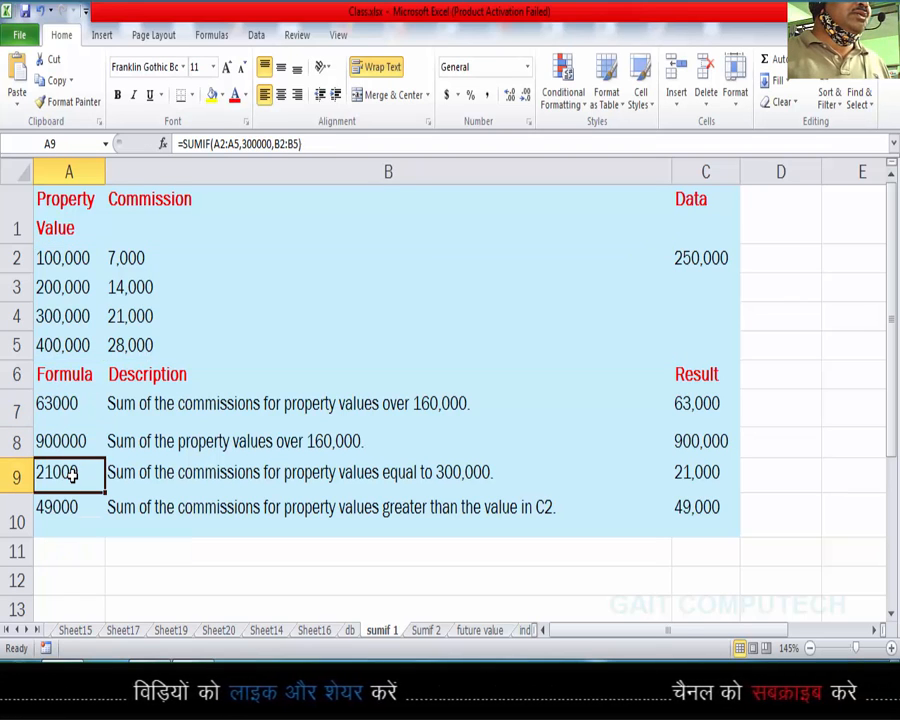
left_click(77, 500)
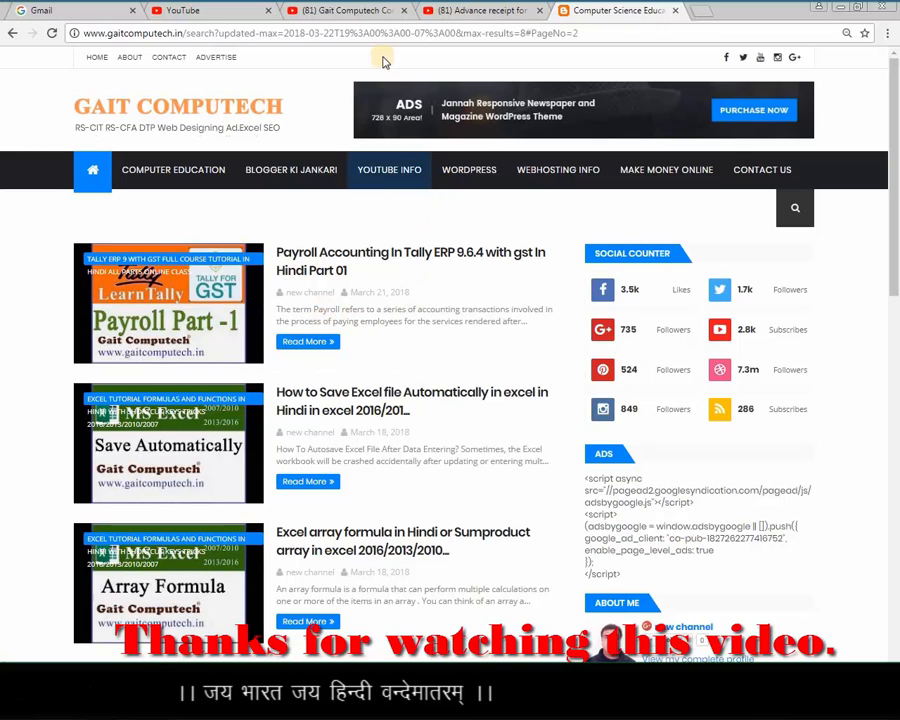
Step: In the web browser, view the Gait Computech YouTube channel and open its playlists
left_click(369, 11)
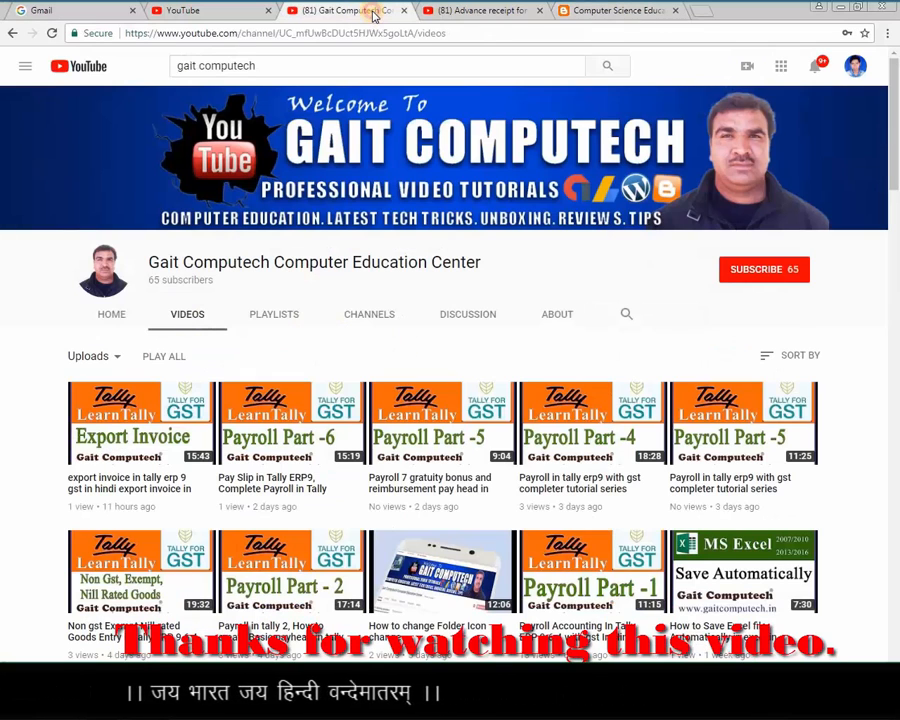
left_click(274, 316)
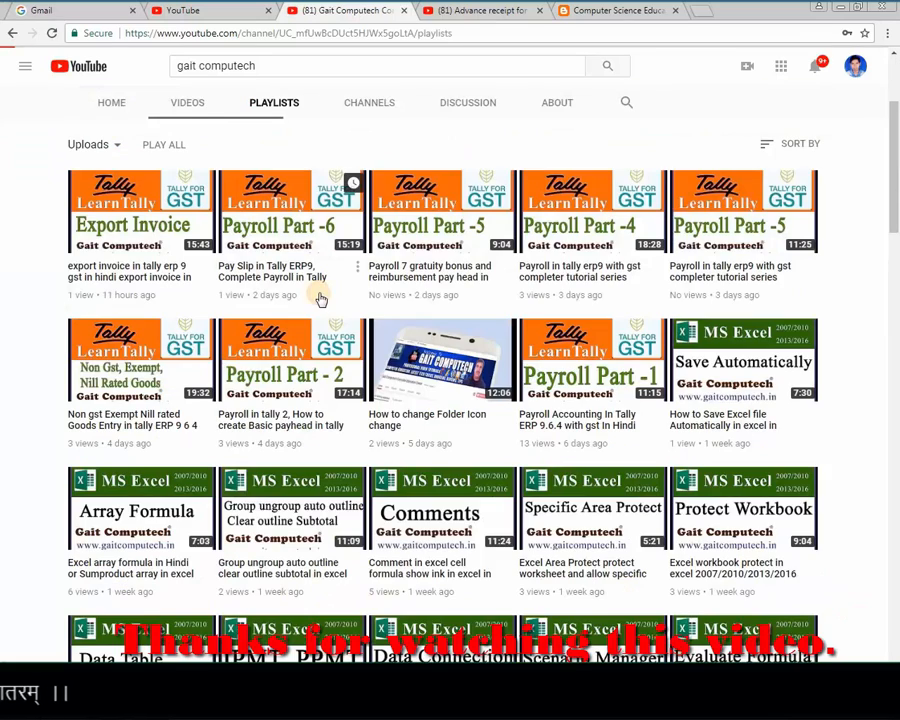